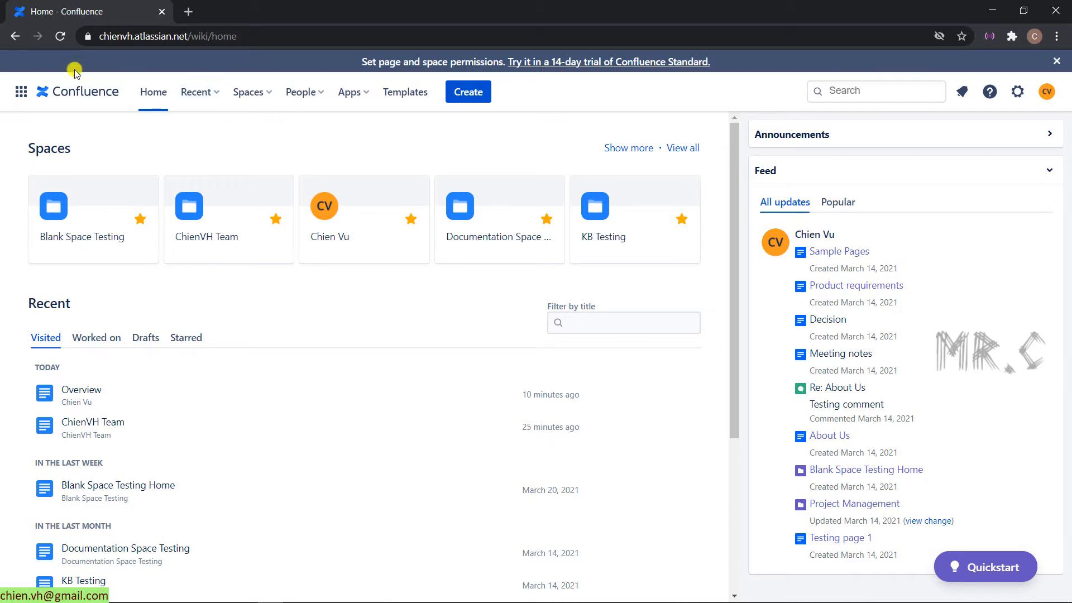
Step: Switch to Jira Software and submit Slack, Microsoft Teams, GitHub, GitLab and Google Sheets as the most used tools
left_click(22, 96)
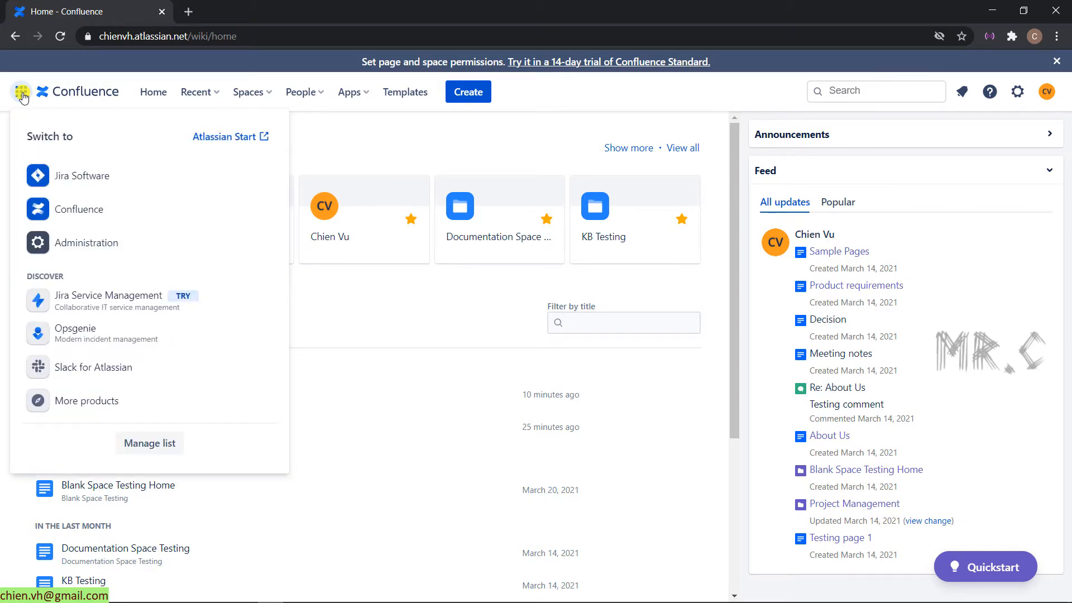
left_click(69, 178)
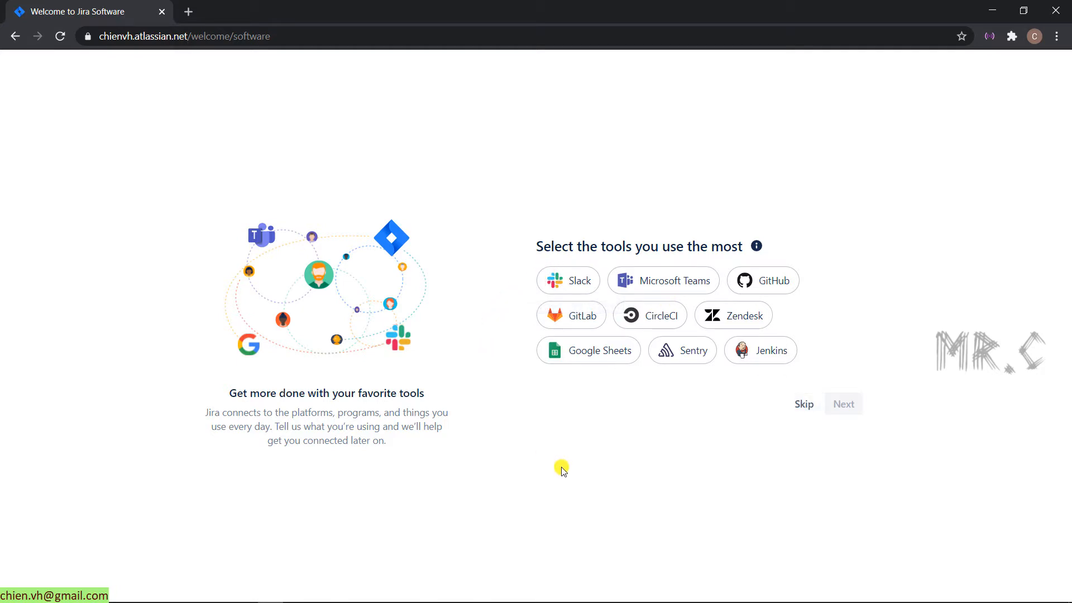
left_click(562, 279)
left_click(661, 282)
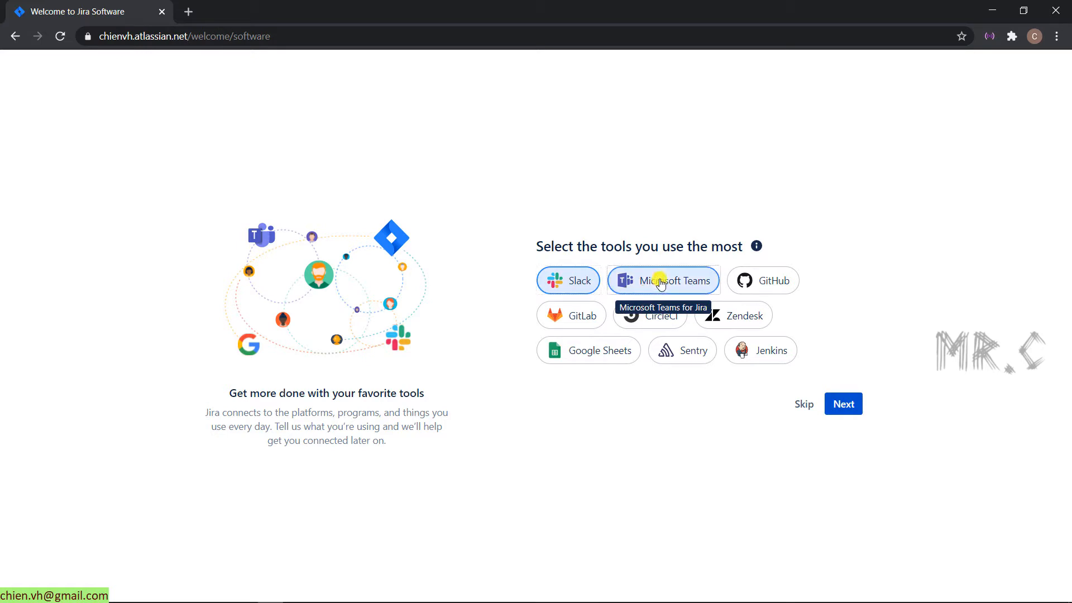
left_click(773, 280)
left_click(581, 314)
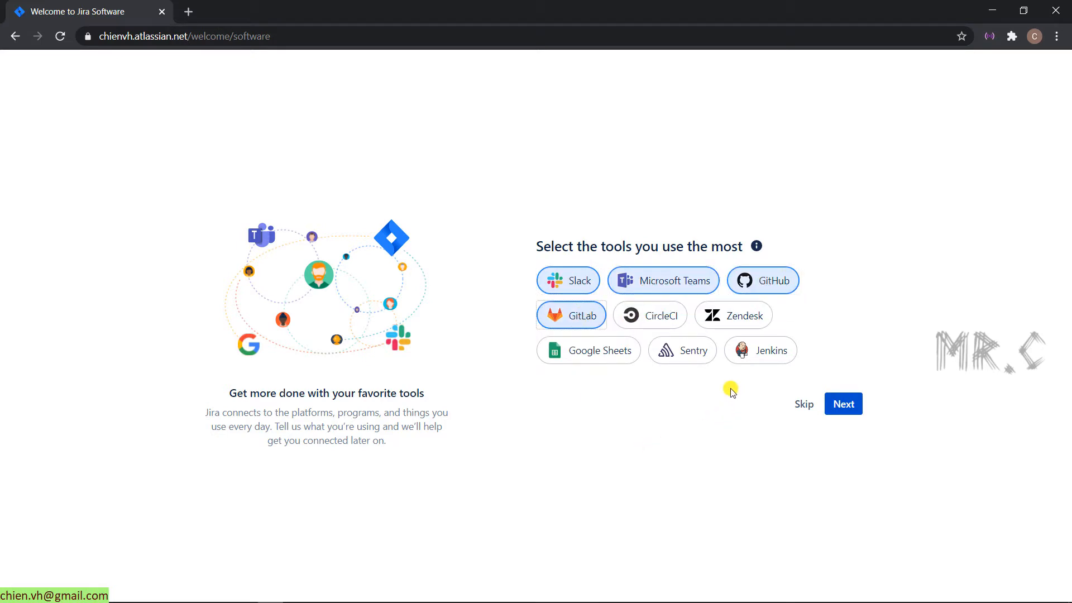
left_click(611, 350)
left_click(844, 405)
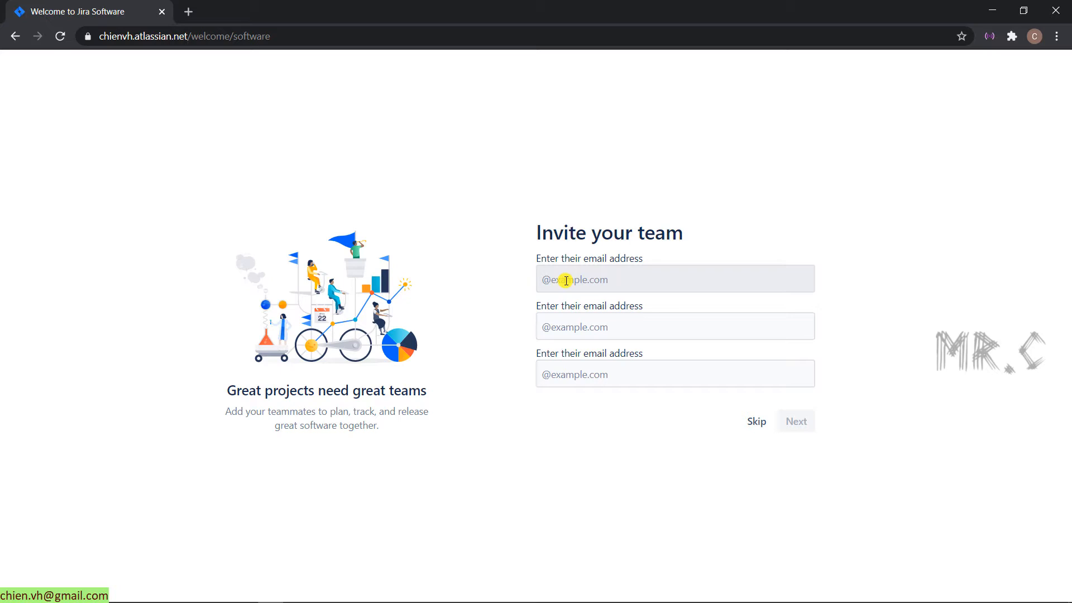
Step: Skip the team invitations and answer the setup questions: new to Jira, new to agile methodologies, working on features, tight schedule
left_click(757, 423)
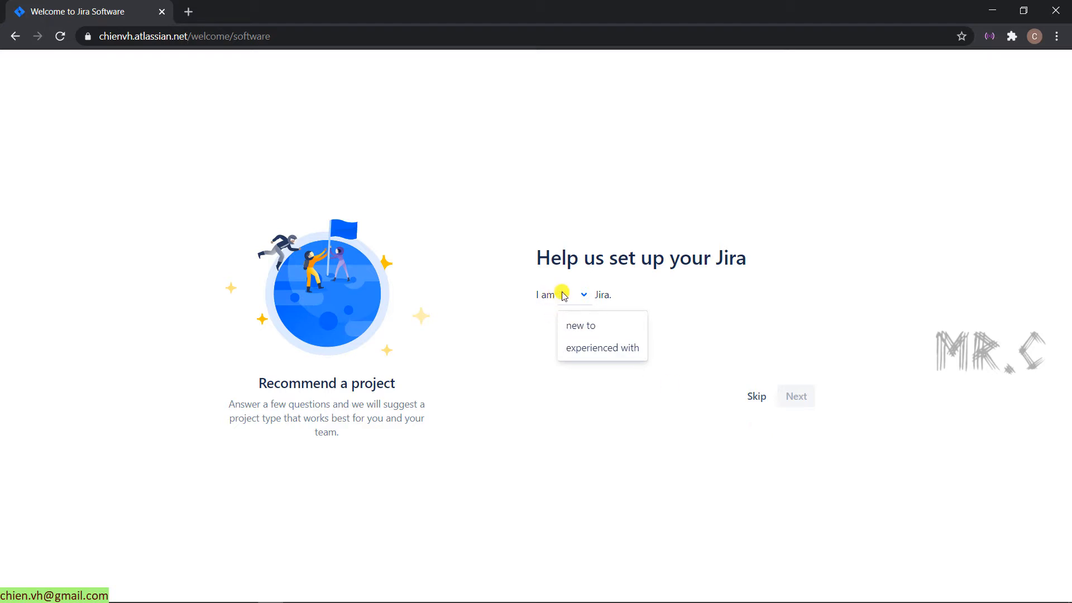
left_click(594, 334)
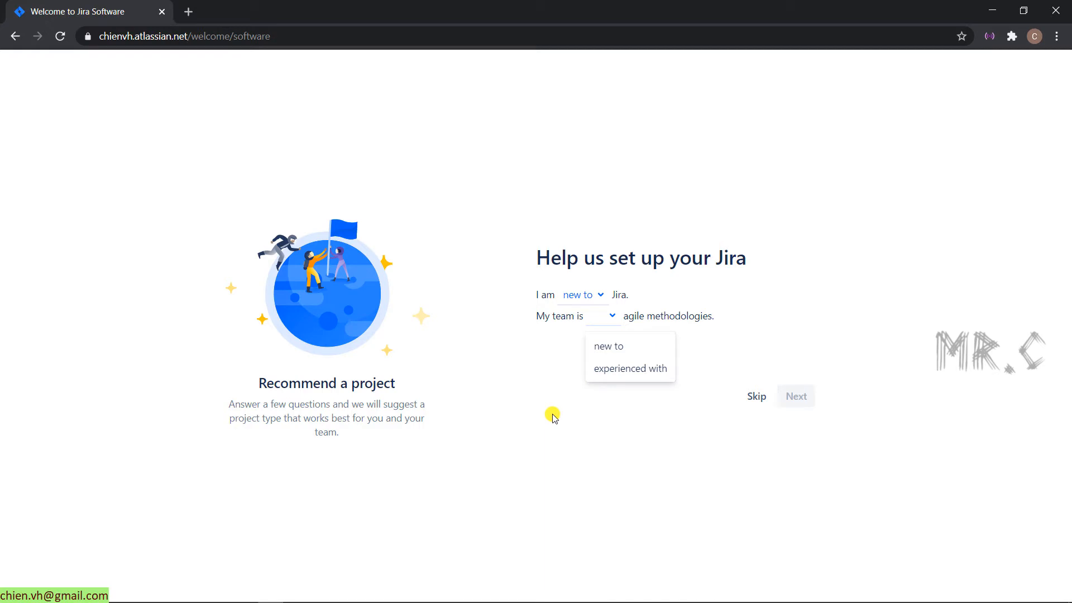
left_click(618, 347)
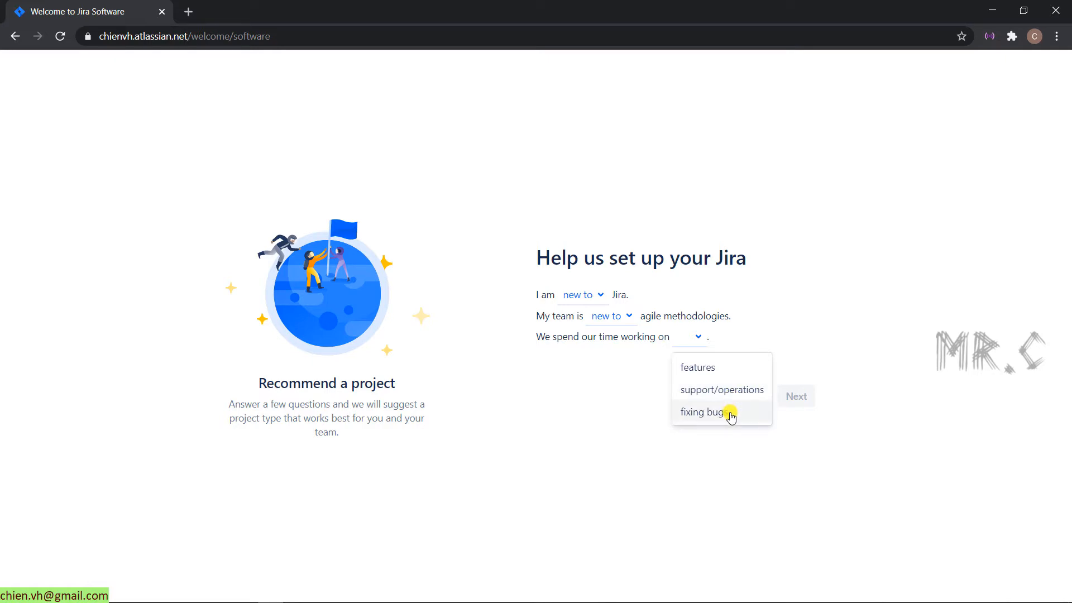
left_click(708, 374)
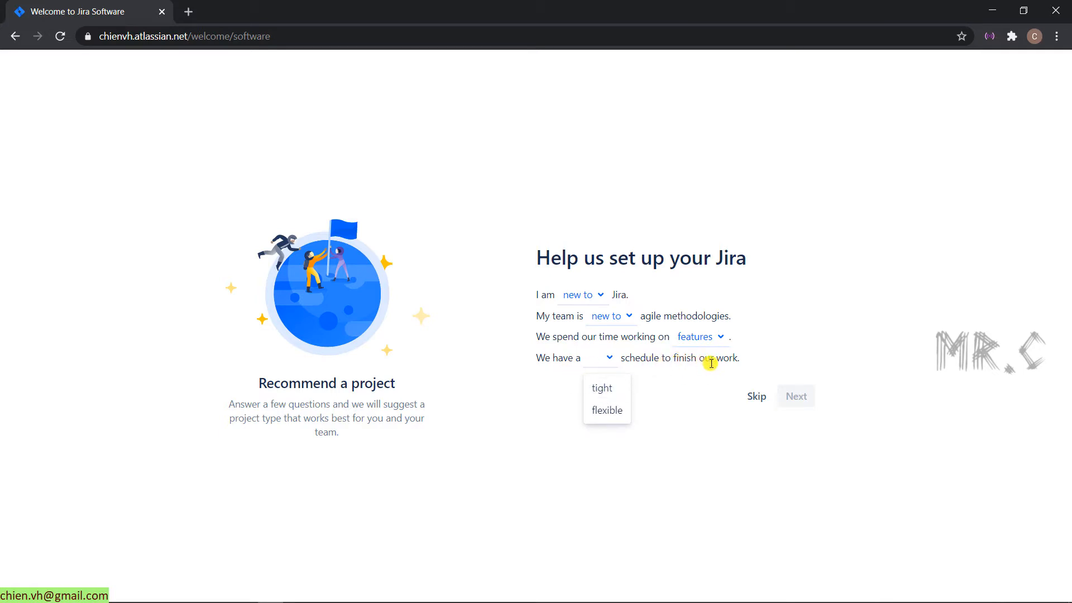
left_click(606, 387)
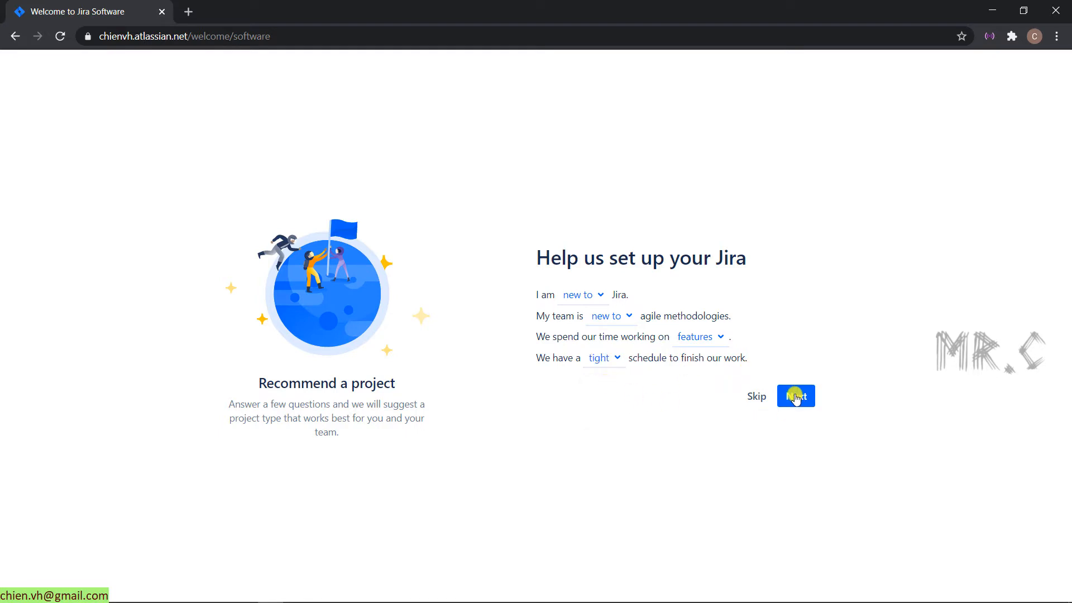
left_click(796, 396)
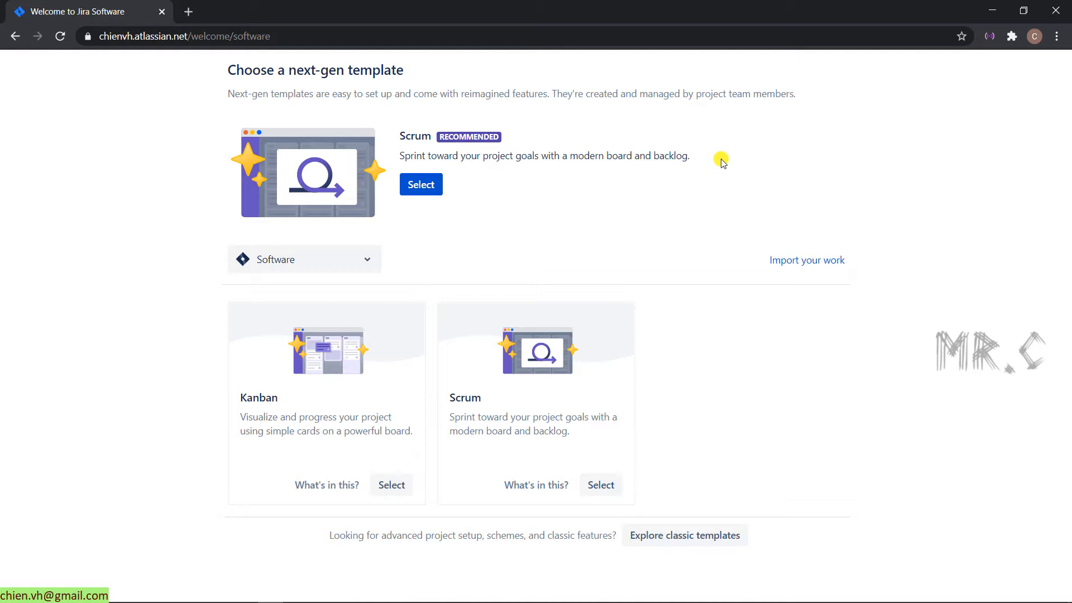
Step: Create a project named "Website Development Project" from the recommended next-gen Scrum template
left_click(420, 184)
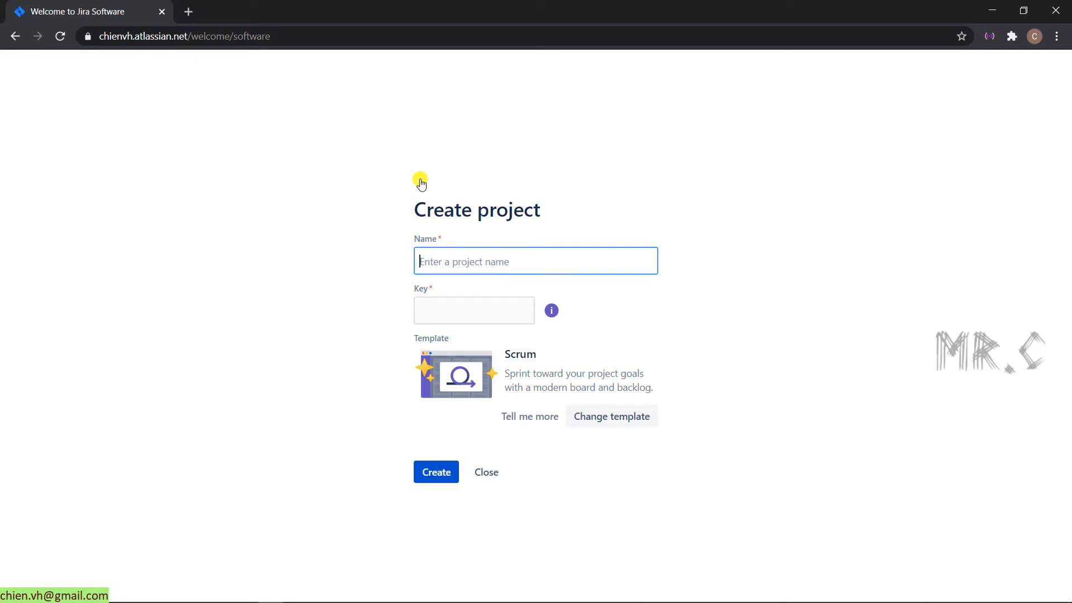
type("Website Development")
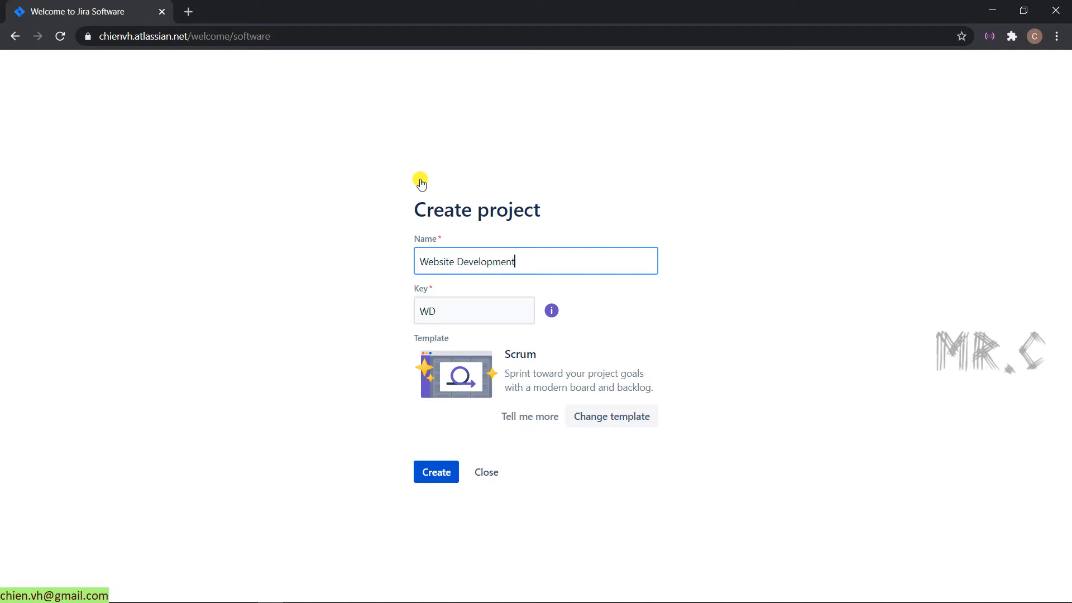
type(" Project")
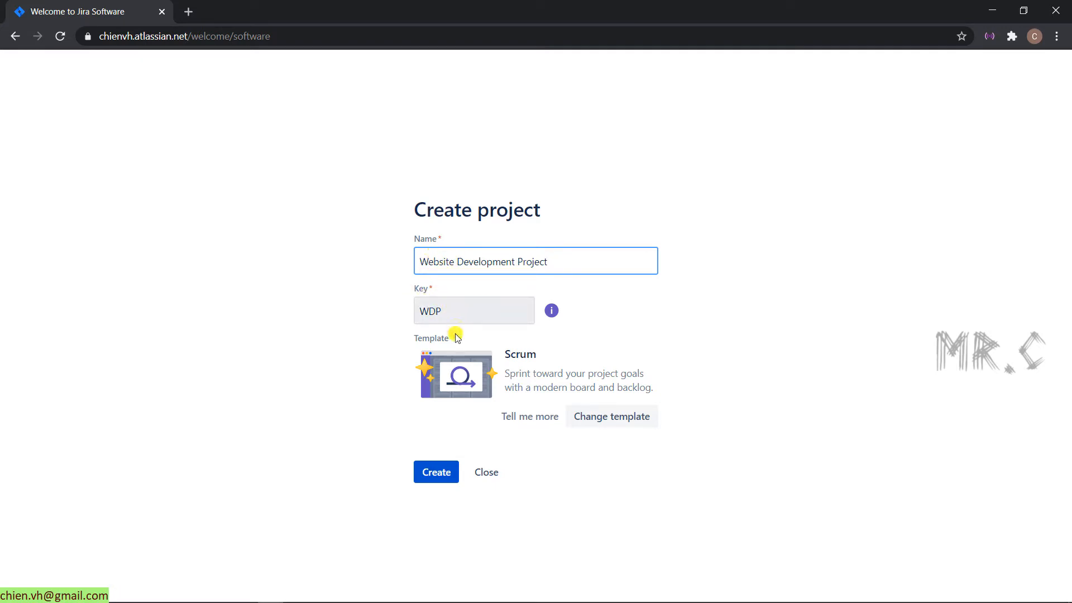
left_click(442, 483)
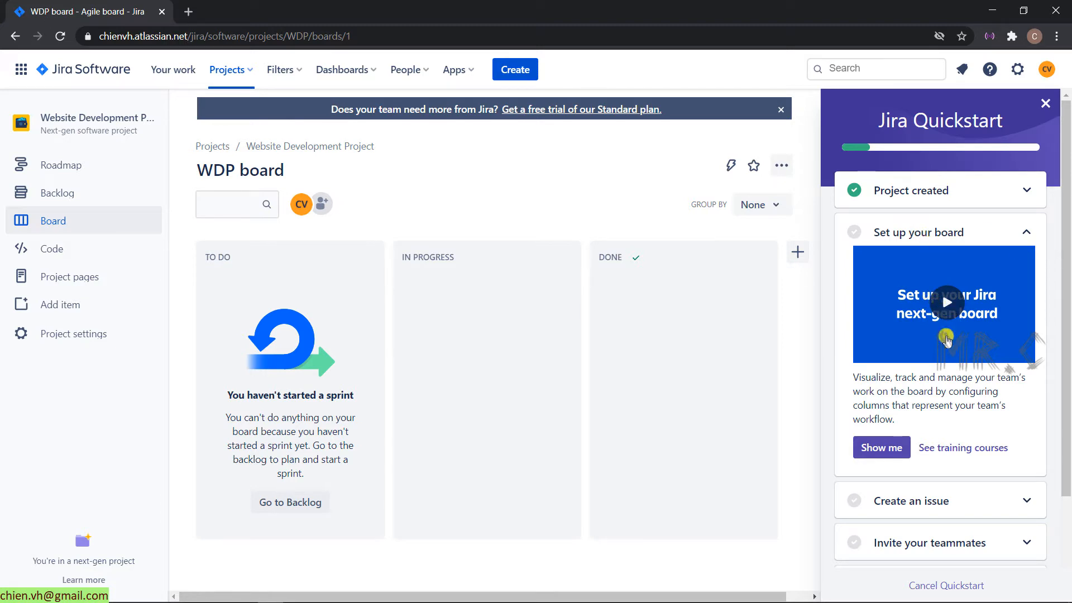
Step: Follow the Quickstart board setup guide to start a new board column, and discard the unnamed column
left_click(894, 449)
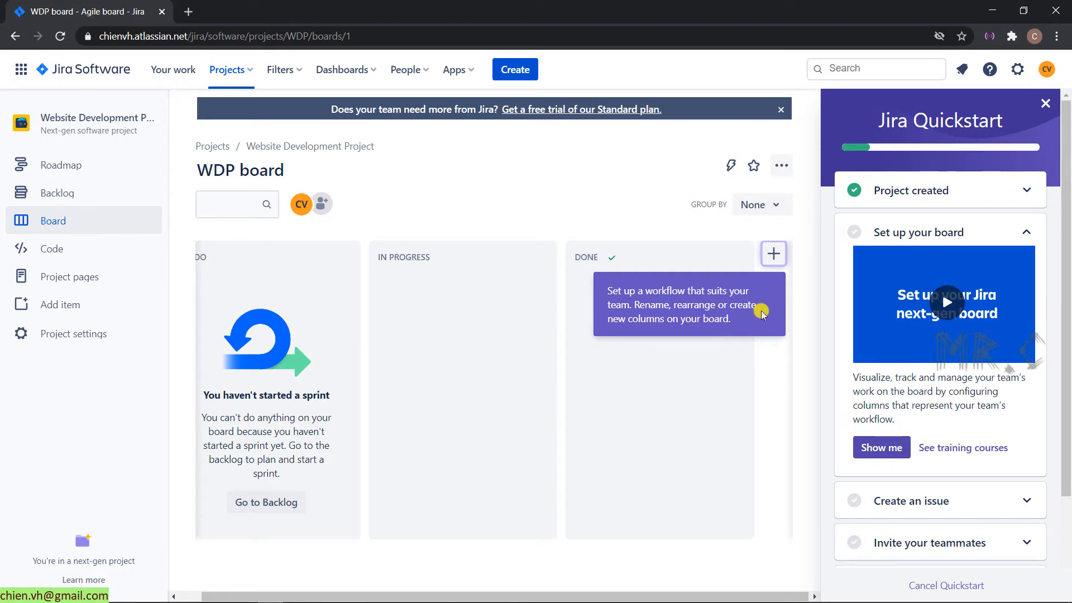
left_click(774, 252)
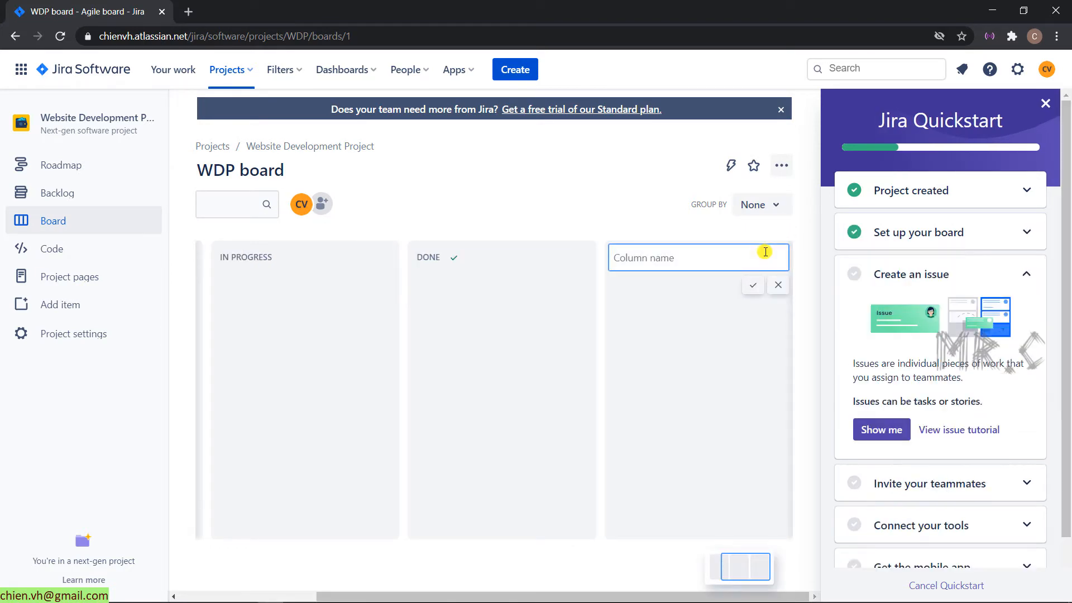
left_click(778, 285)
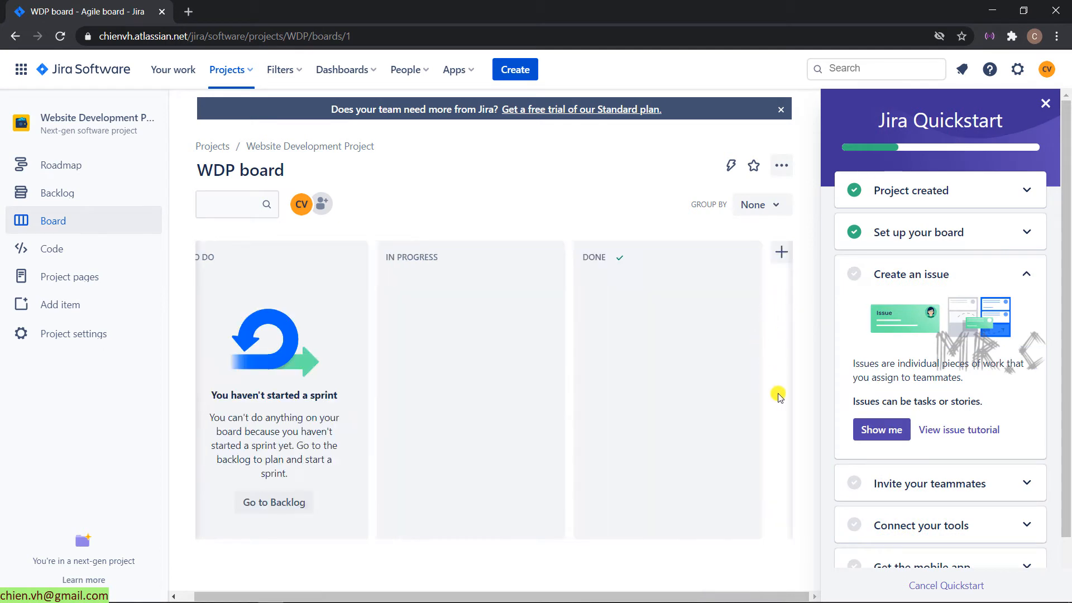
Step: Examine the Quickstart sections on connecting tools, the mobile app and finding help, and close the guide
scroll(948, 417, "down", 1)
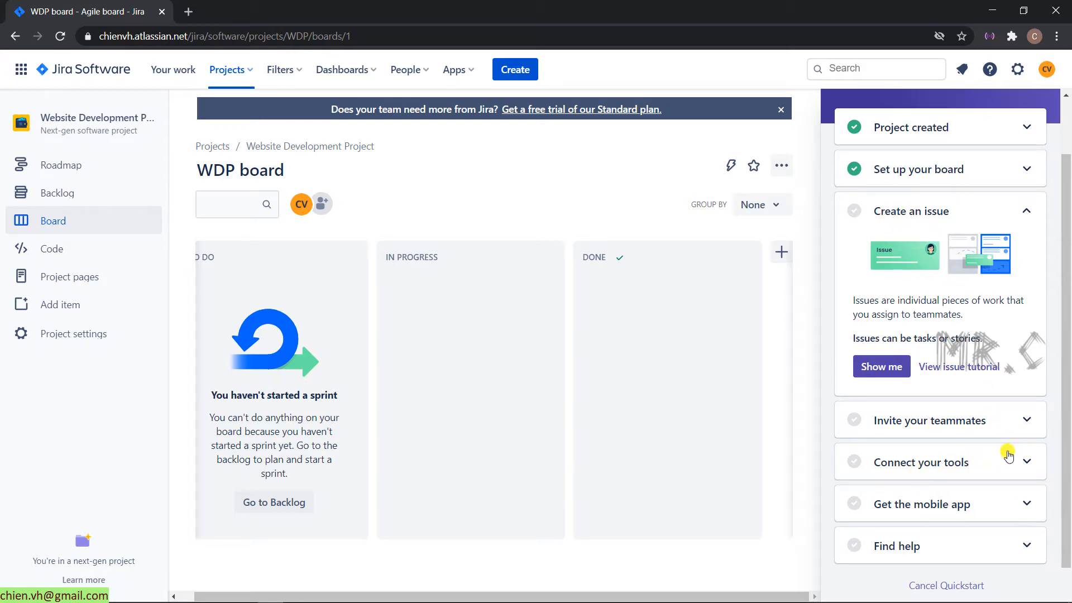
left_click(1031, 465)
scroll(980, 431, "down", 2)
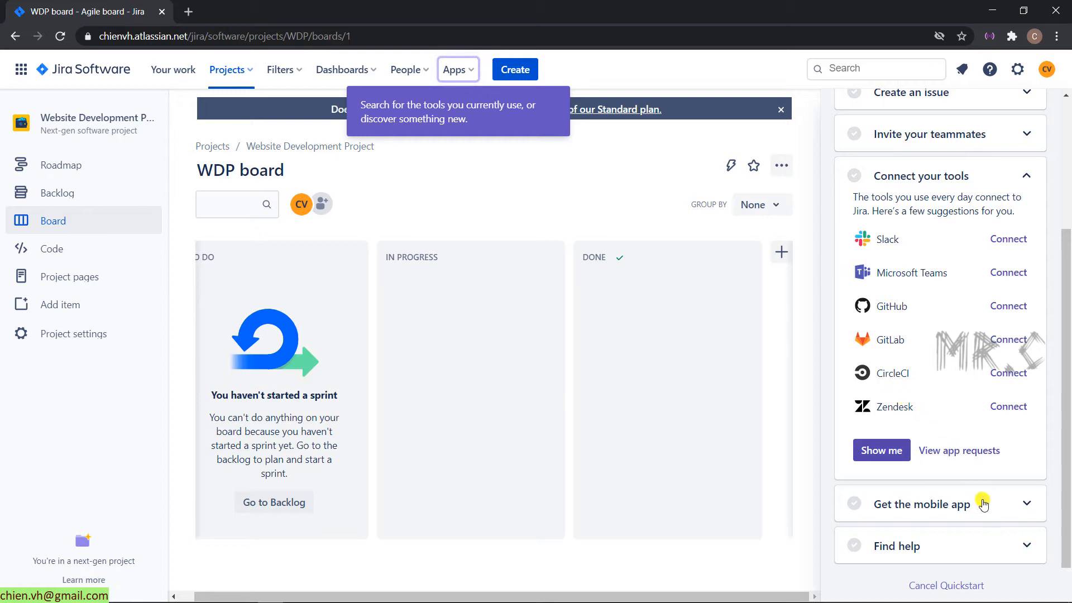
left_click(1021, 509)
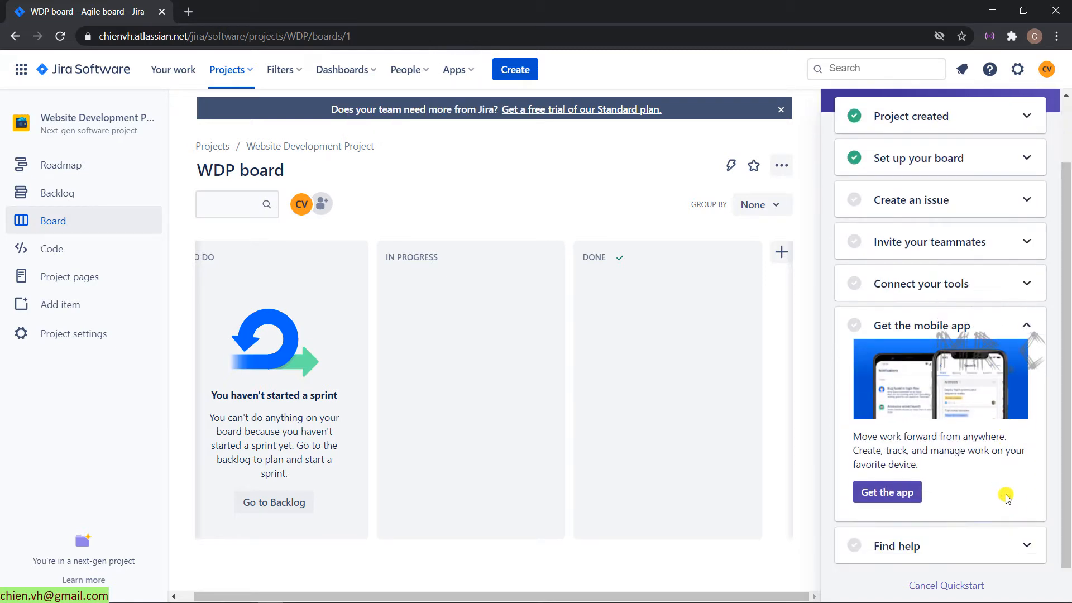
left_click(1012, 542)
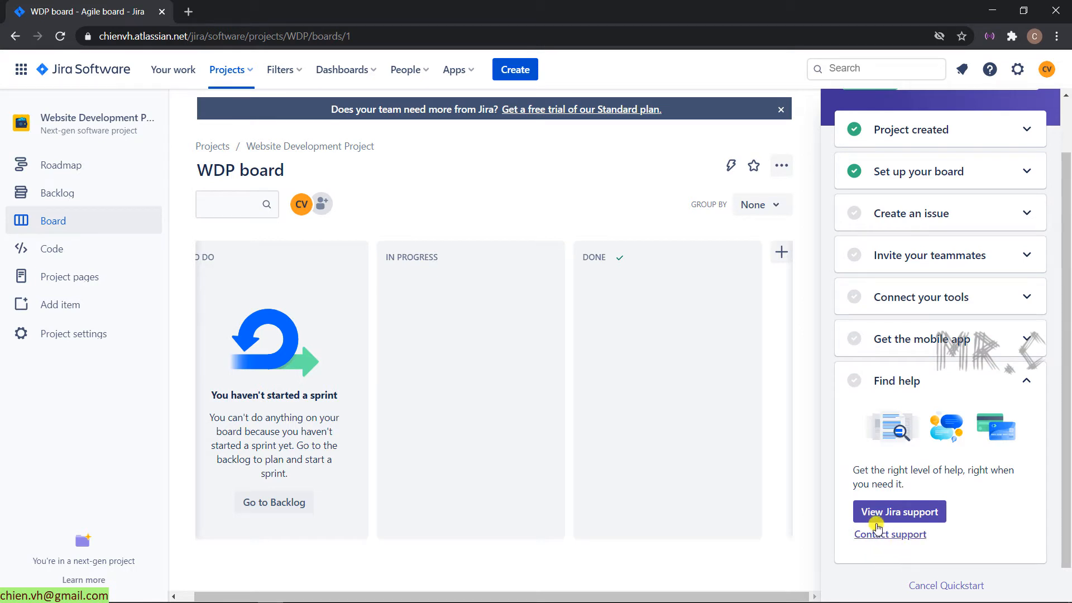
left_click(1027, 381)
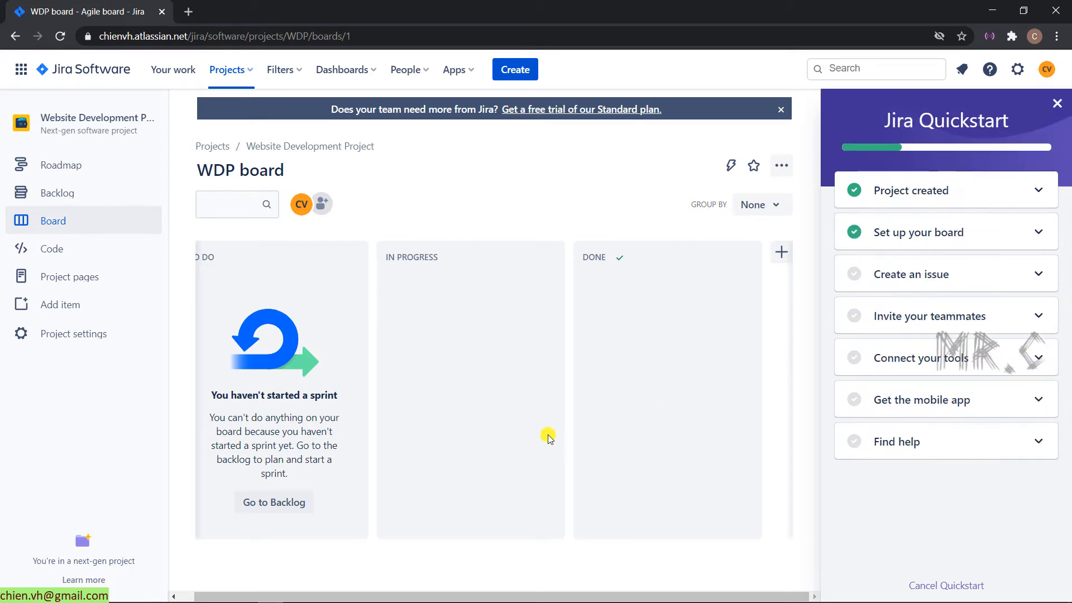
left_click(1059, 104)
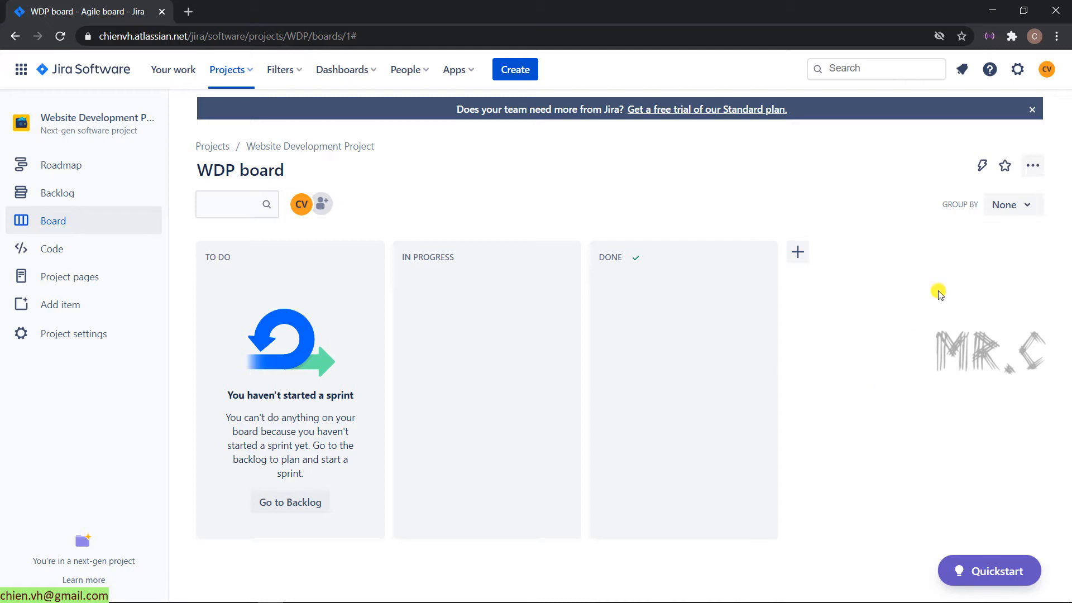
left_click(1022, 578)
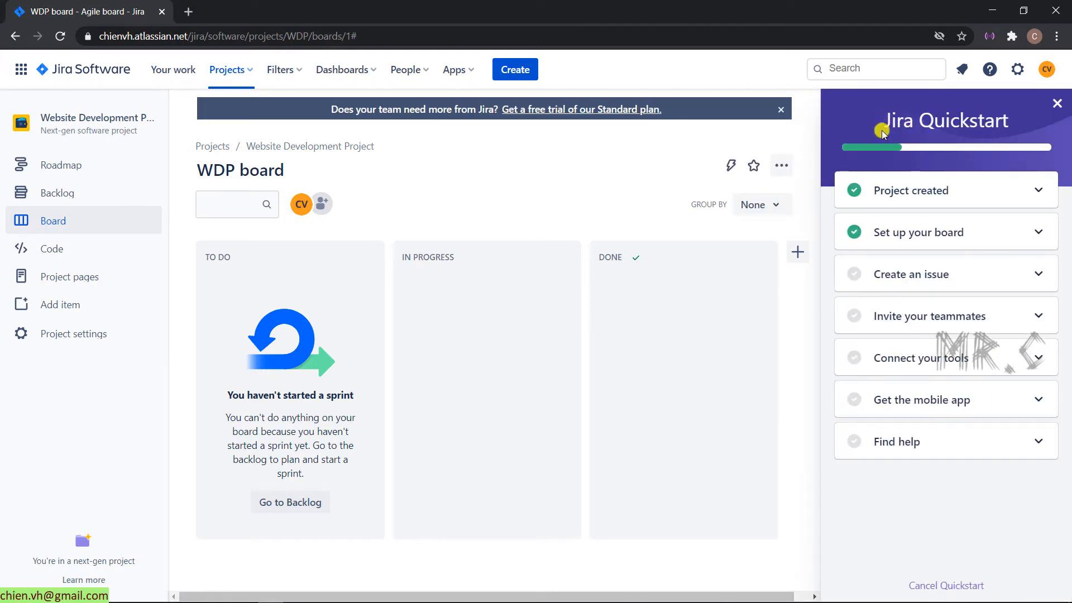
left_click(1058, 103)
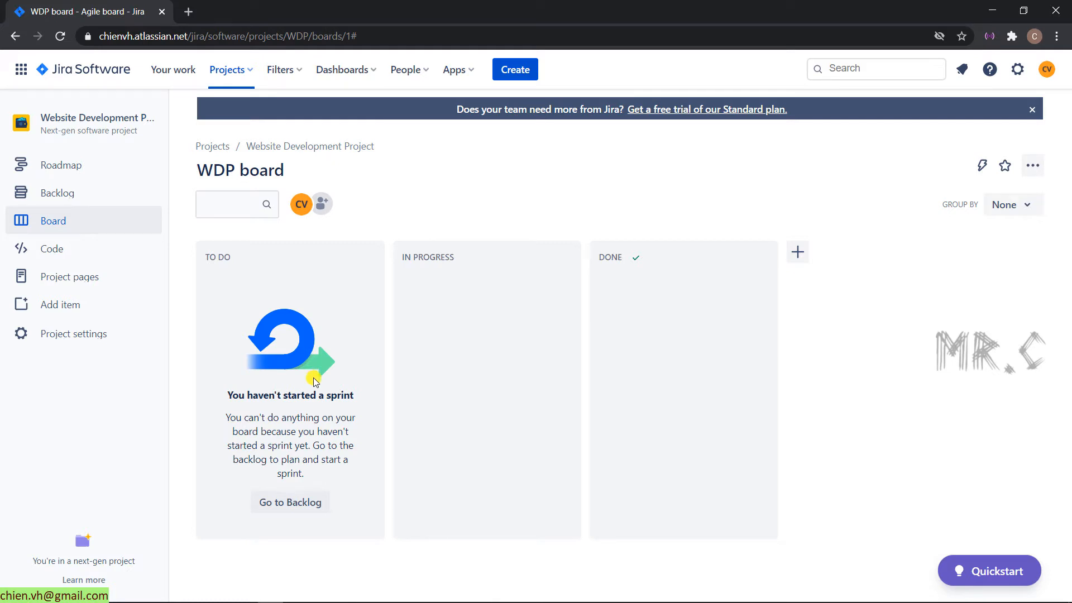
Step: Add two issues of type Task to the project's backlog: "Collect requirements" and "Develop BRD"
mouse_move(219, 258)
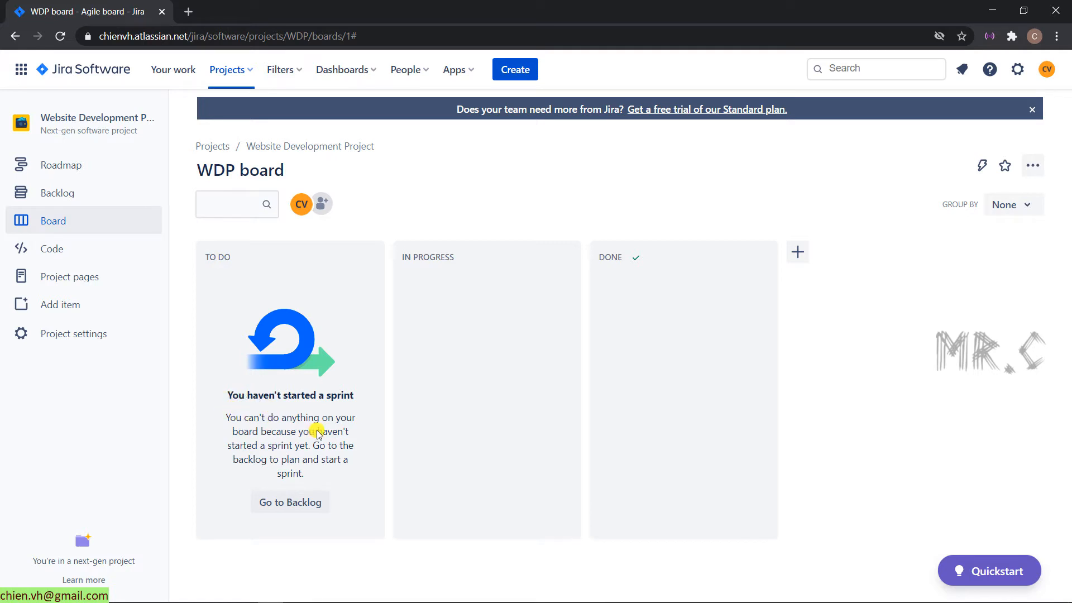
left_click(303, 510)
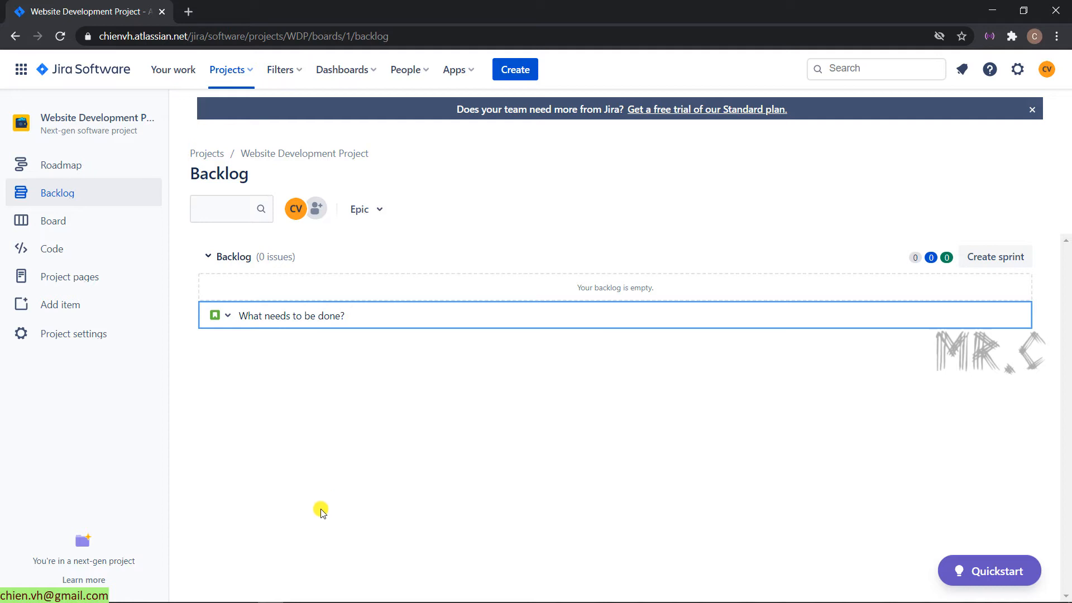
left_click(228, 316)
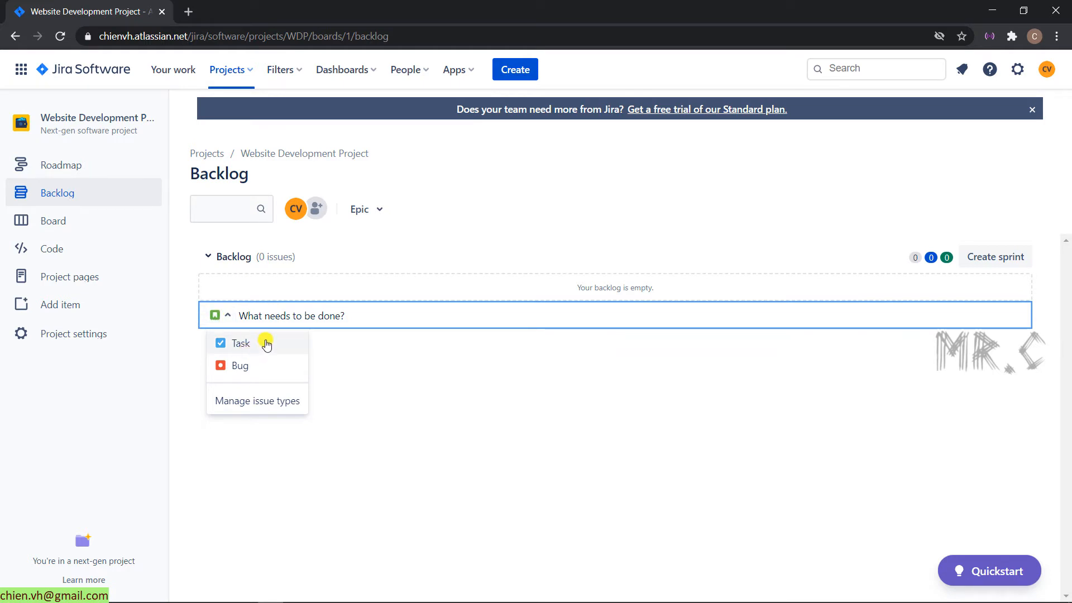
left_click(248, 347)
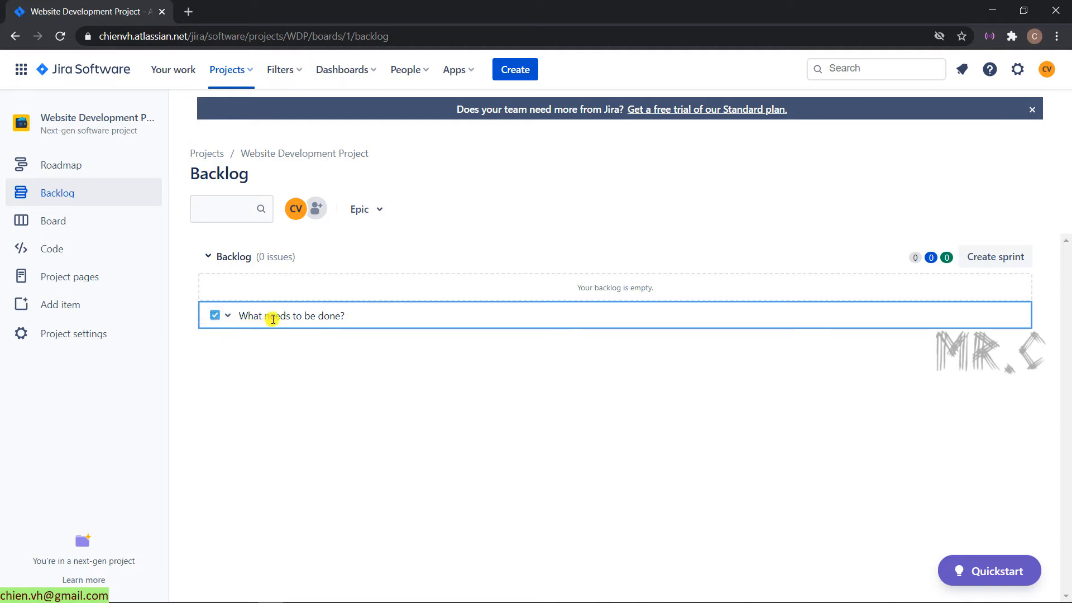
type("Collect requirements")
key("Return")
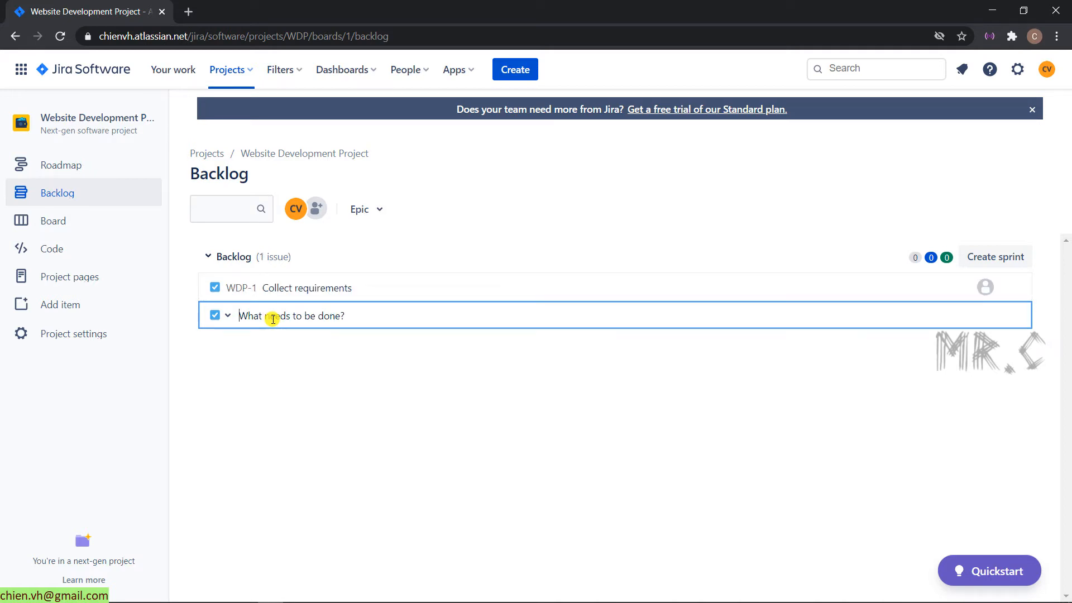
type("evelop BRD")
key("Return")
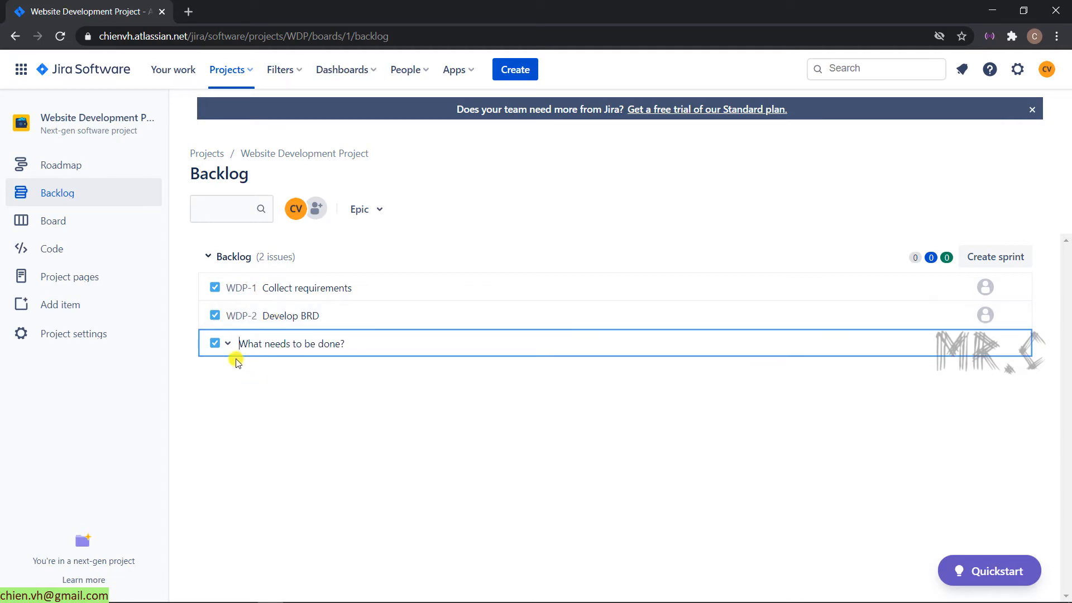
Step: Add a Story issue titled "Create user management module" to the backlog
left_click(228, 344)
left_click(246, 379)
type("C")
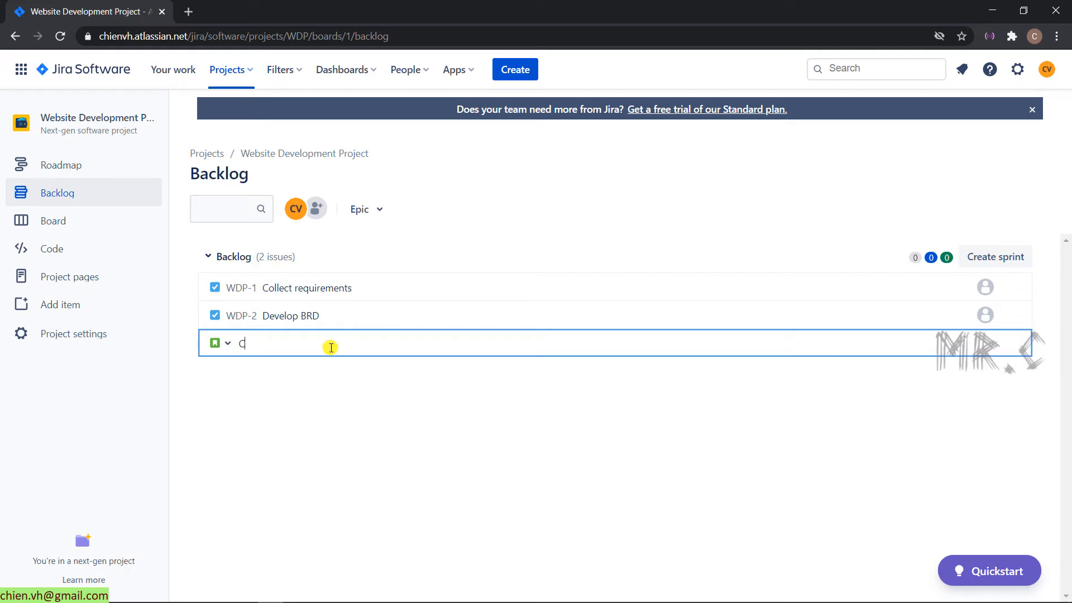
type("reate user management module")
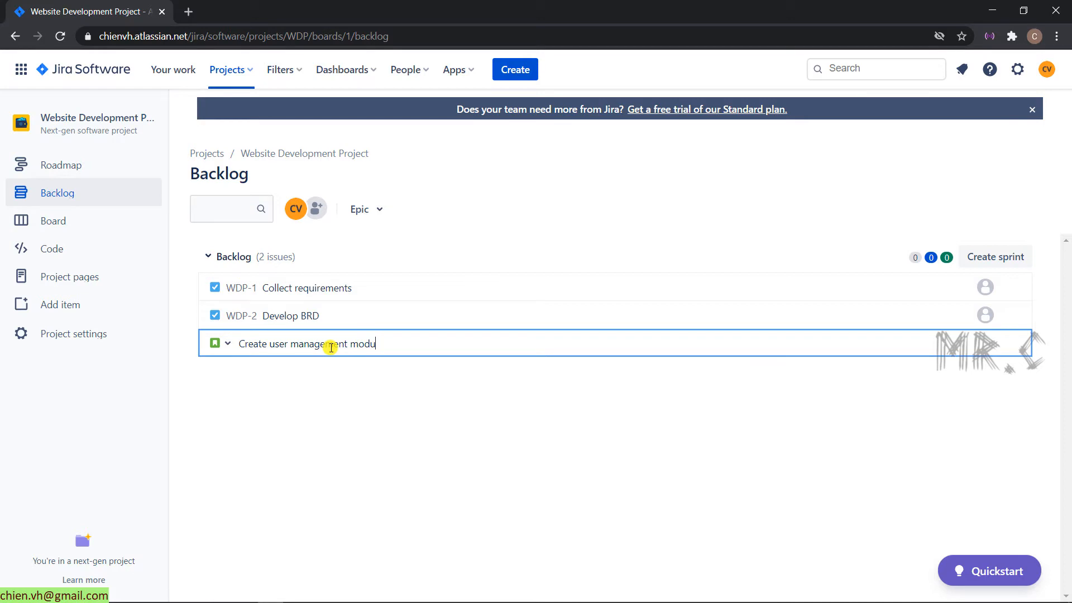
key("Return")
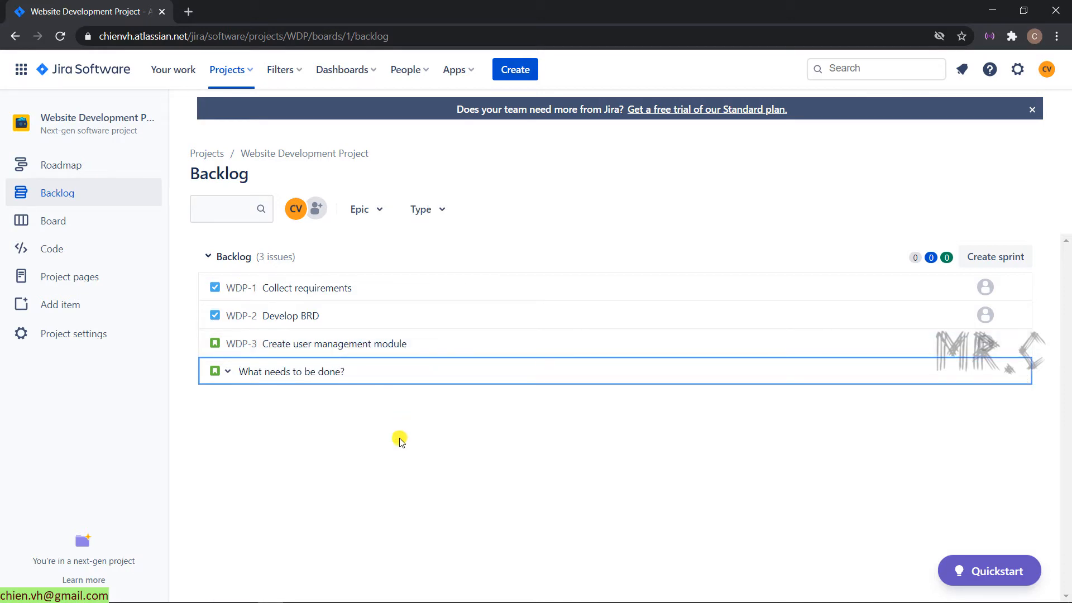
Step: Add another Story issue titled "Create payment module" to the backlog and finish adding issues
type("Create pau")
key("BackSpace")
type("yment module")
key("Return")
left_click(399, 439)
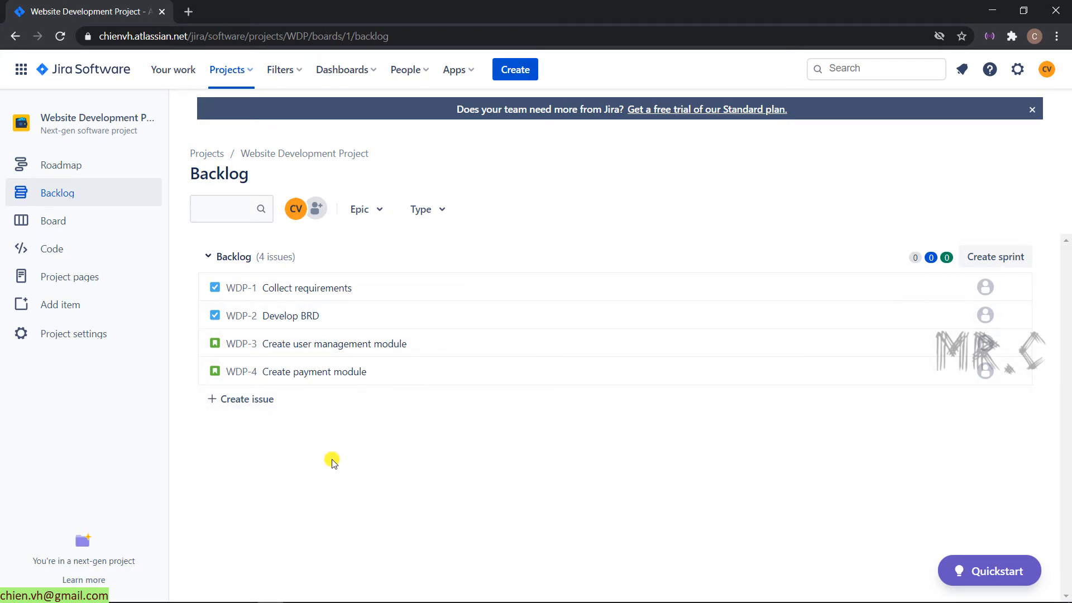
Step: Create a sprint above the backlog and set its sprint goal to "Complete payment module"
left_click(1005, 258)
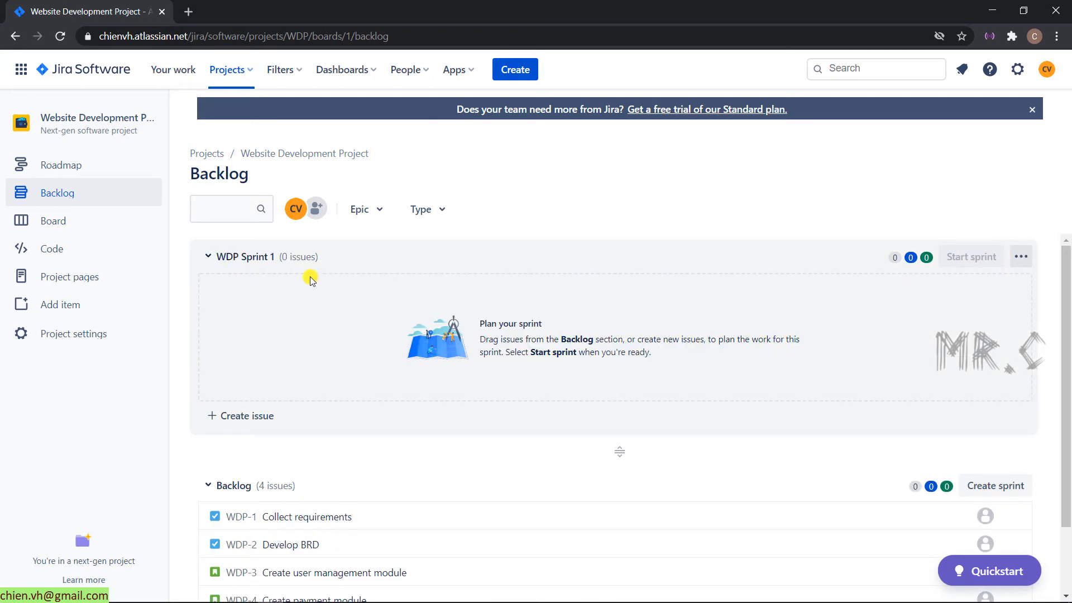
left_click(252, 257)
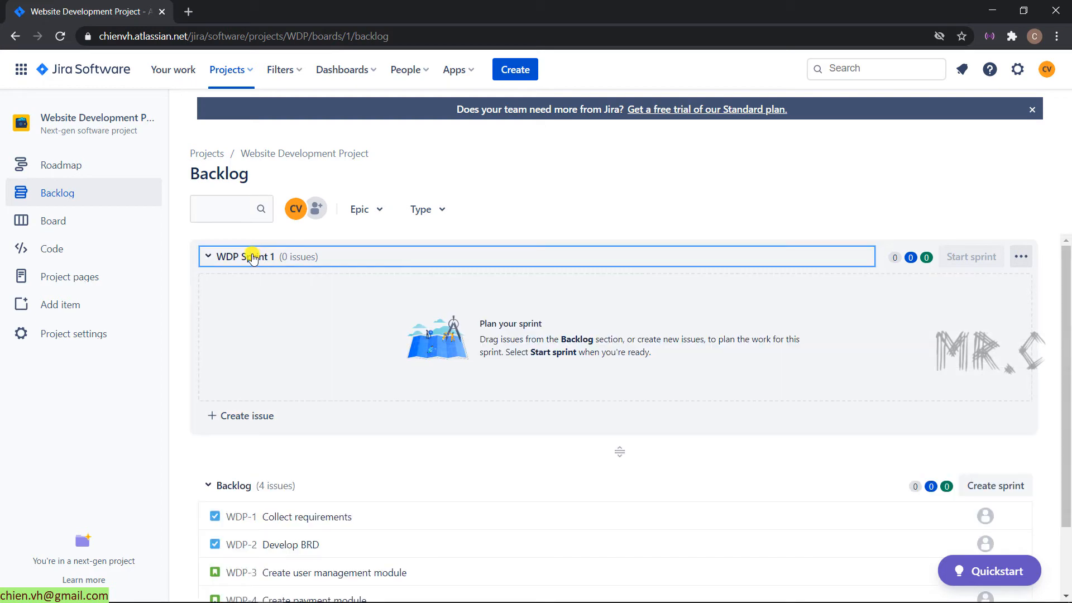
left_click(1021, 258)
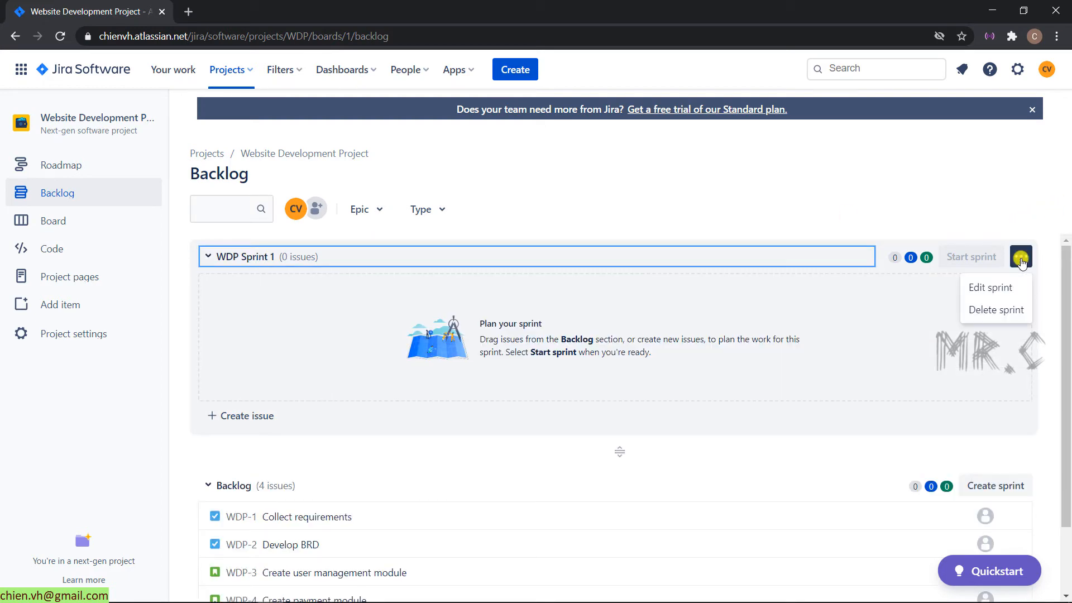
left_click(998, 288)
triple_click(462, 174)
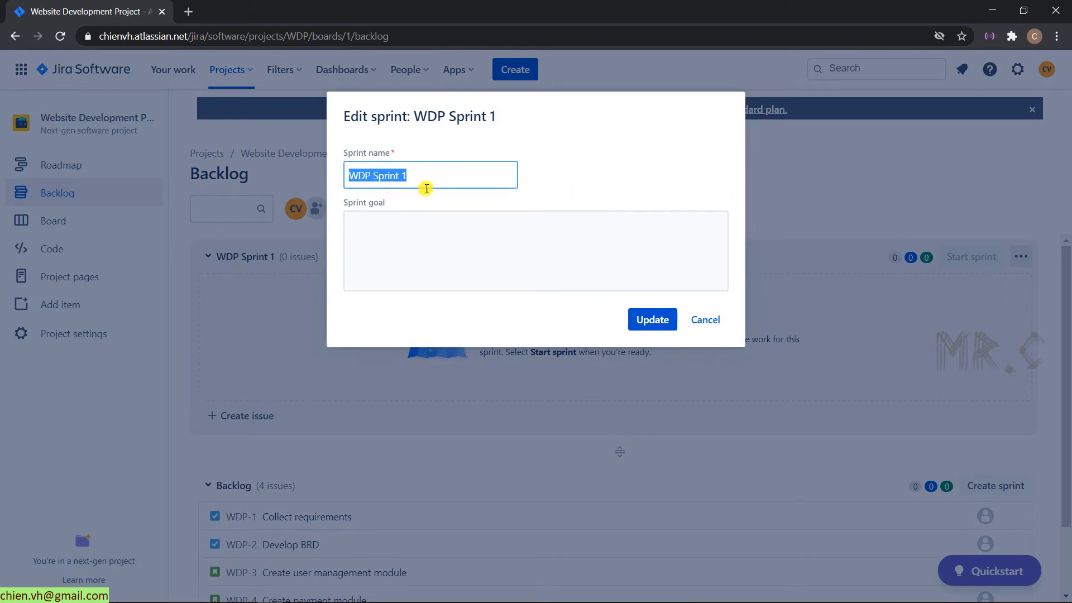
left_click(407, 250)
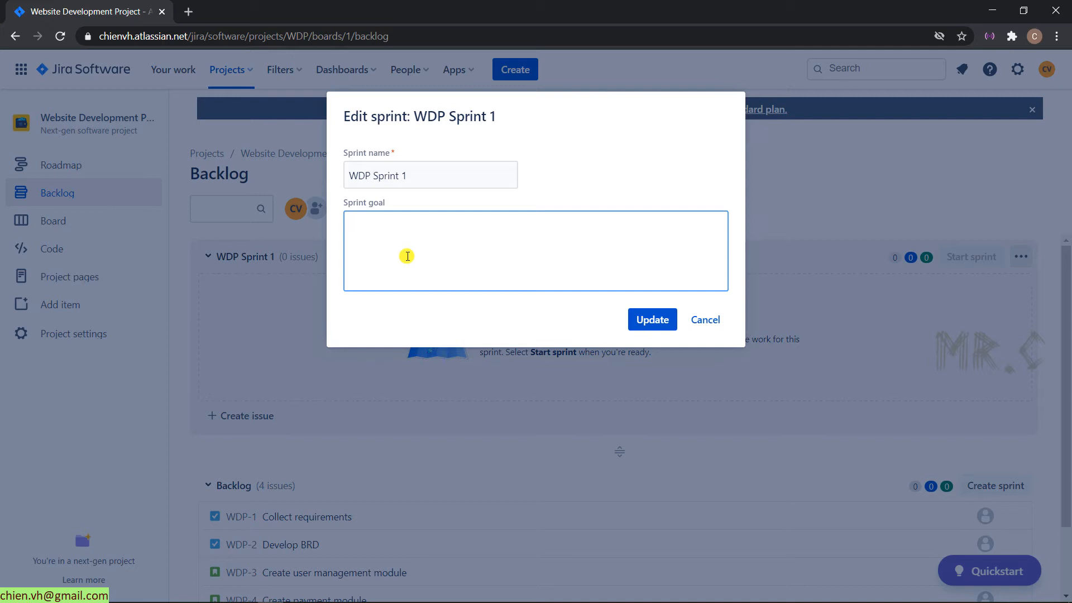
type("Complete payment module")
left_click(651, 320)
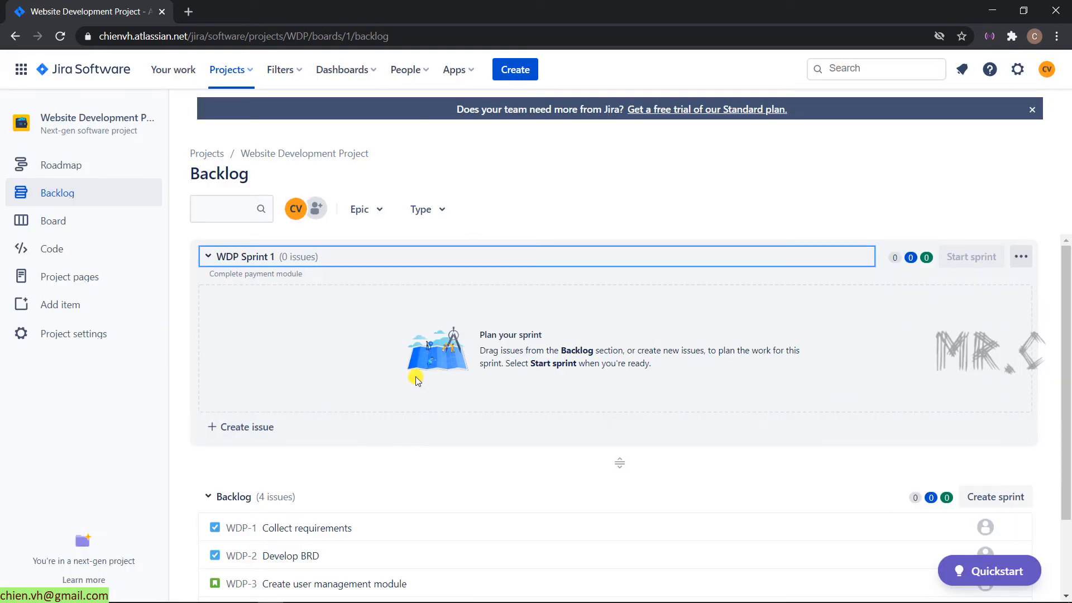
Step: Move the "Create payment module", "Collect requirements" and "Develop BRD" issues from the backlog into WDP Sprint 1, with the two tasks above the story
key("[")
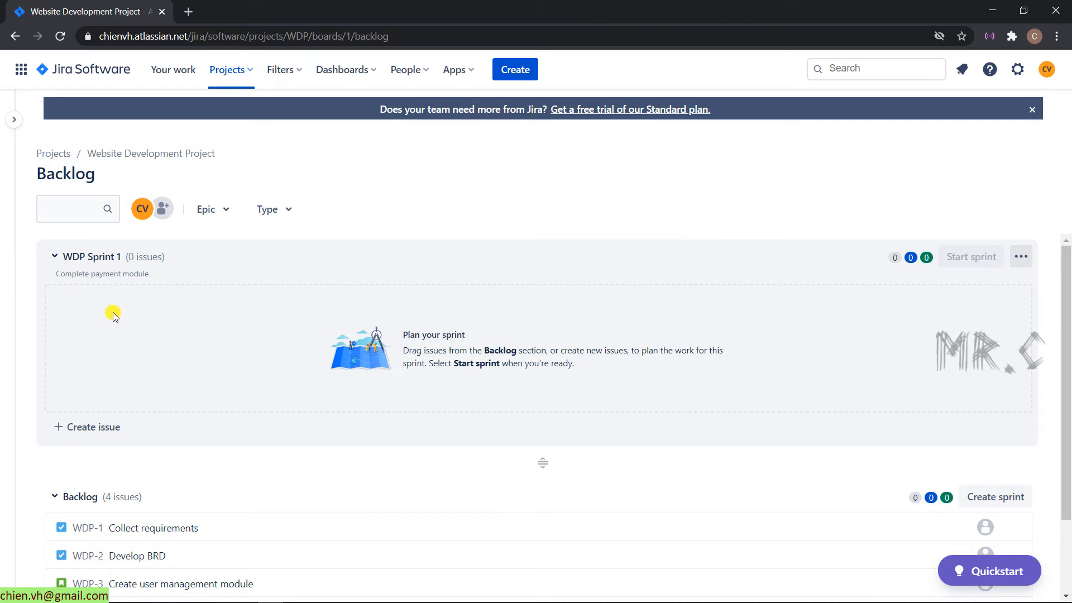
scroll(103, 271, "down", 2)
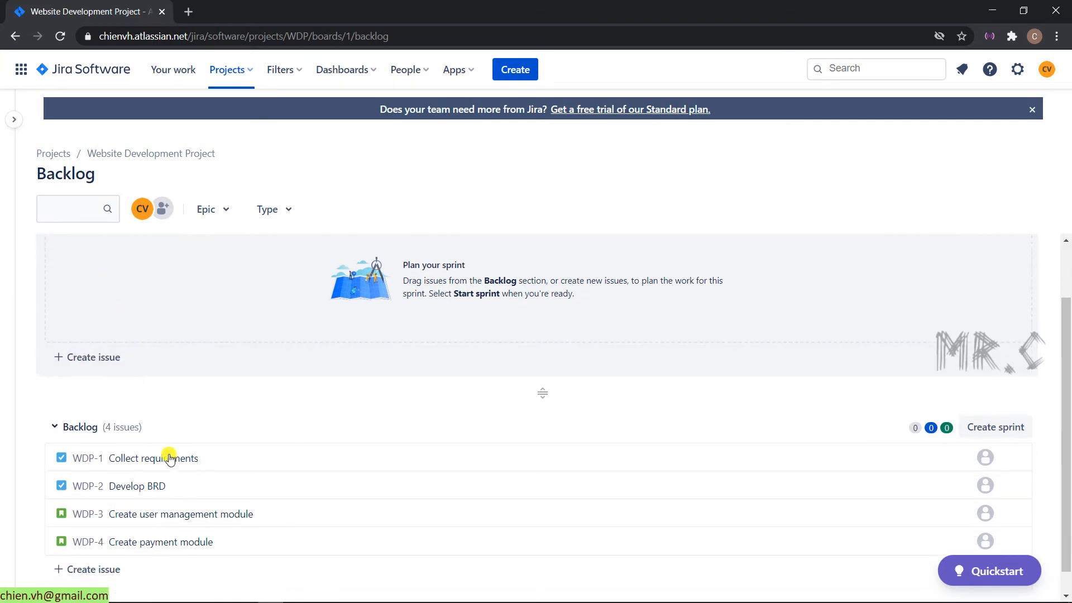
scroll(192, 510, "up", 2)
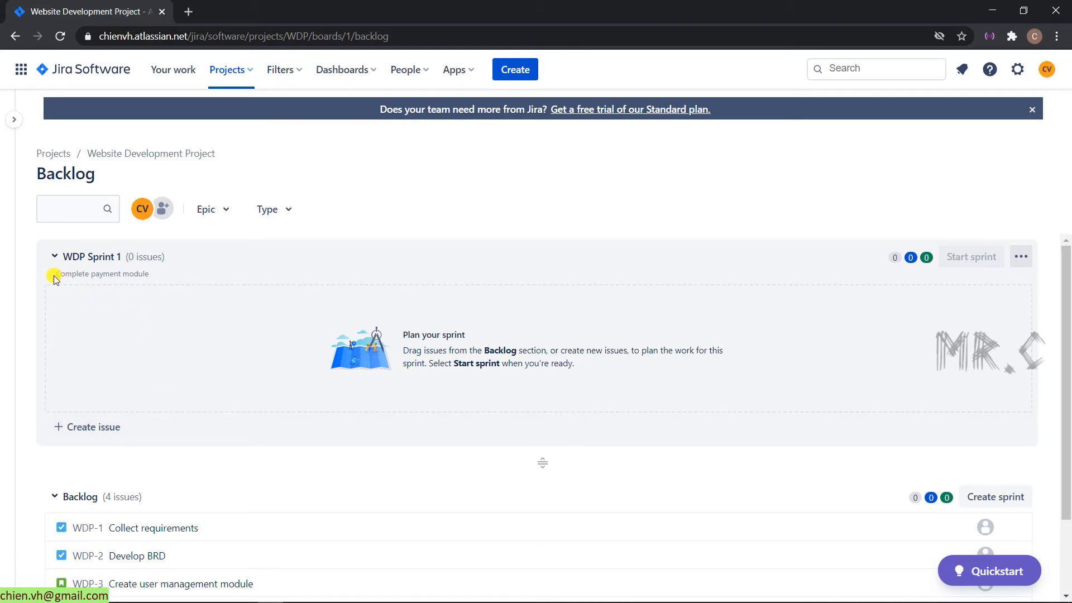
scroll(151, 335, "down", 1)
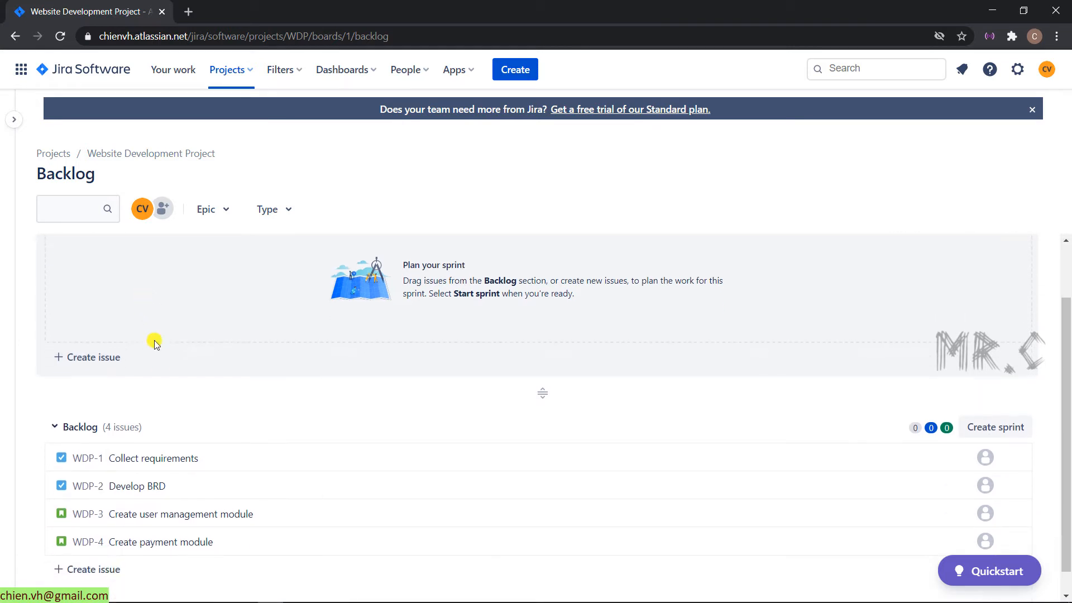
left_click(186, 546)
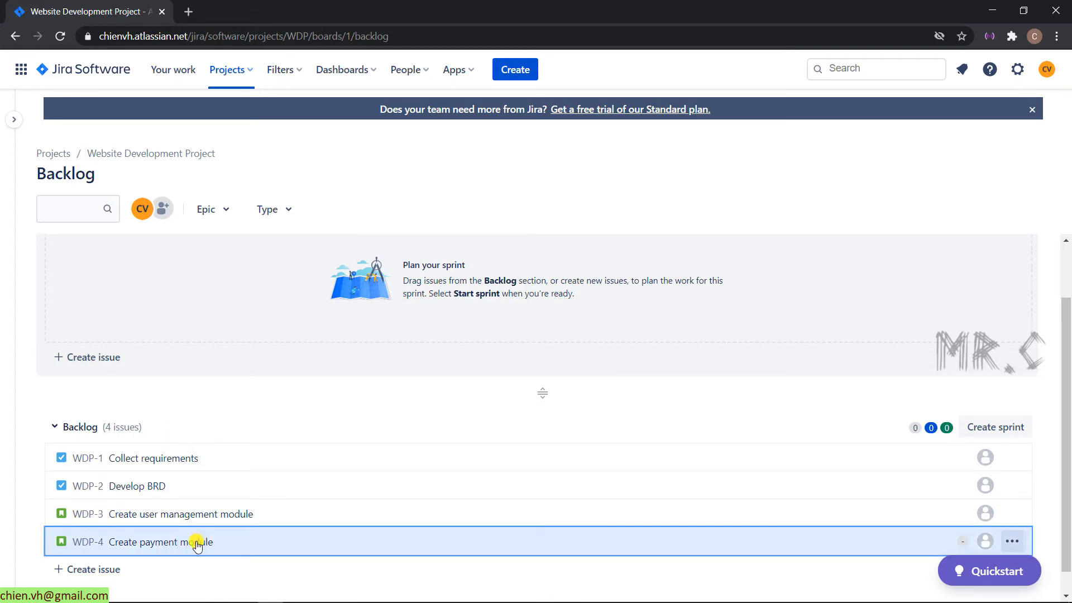
left_click_drag(197, 547, 216, 324)
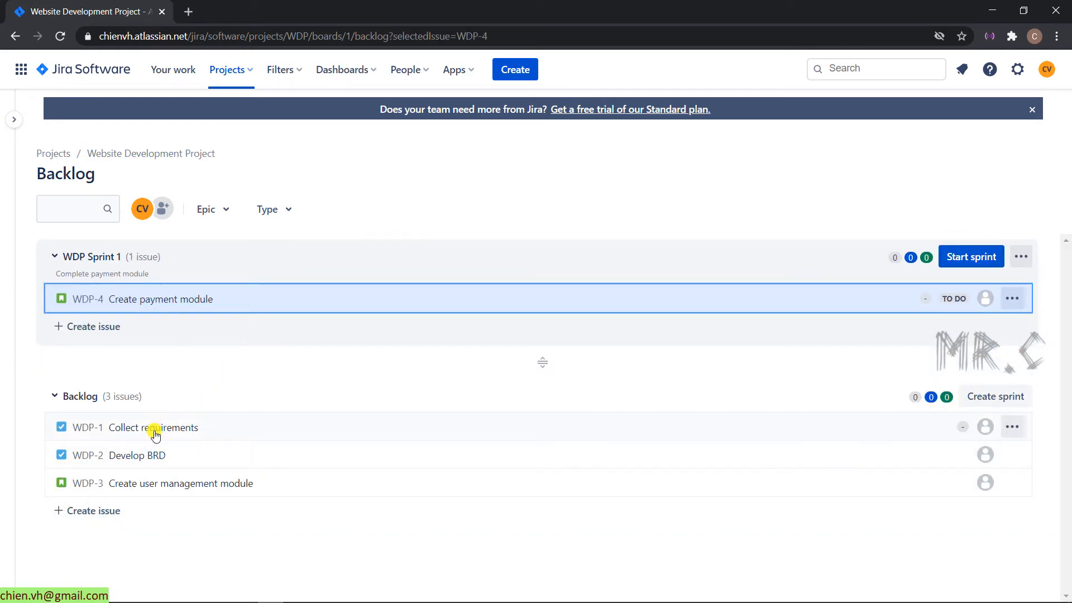
left_click_drag(155, 436, 180, 290)
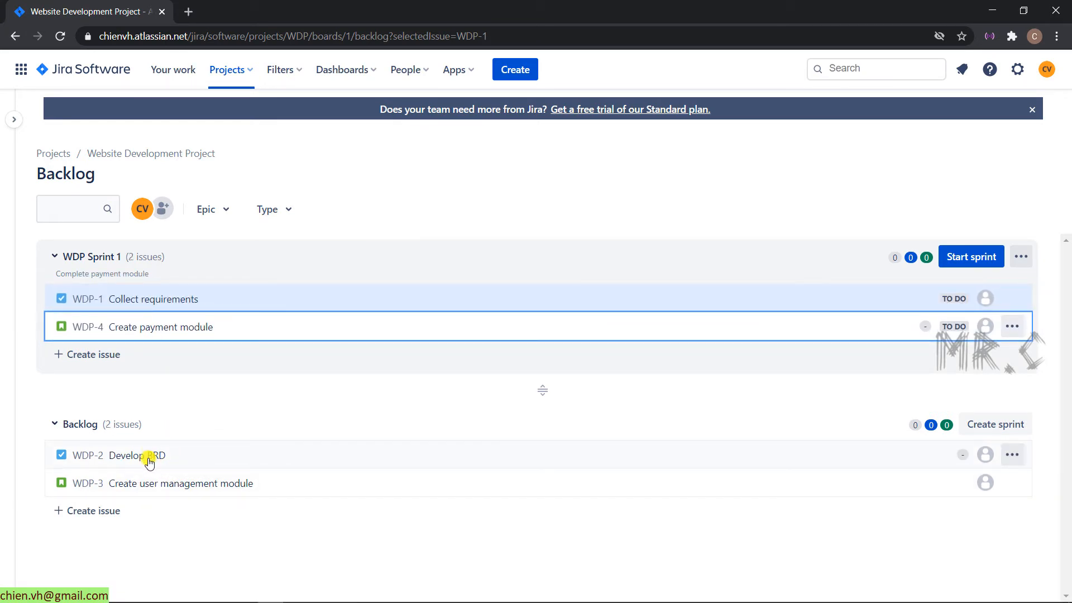
left_click_drag(149, 462, 112, 335)
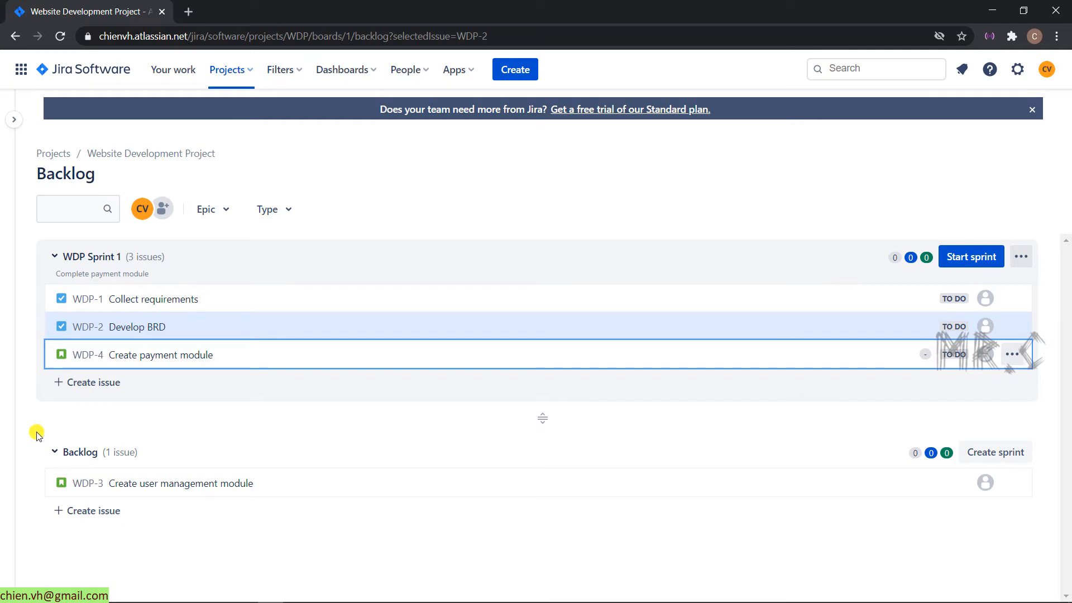
Step: Add a Task issue titled "Development" directly to WDP Sprint 1
left_click(93, 385)
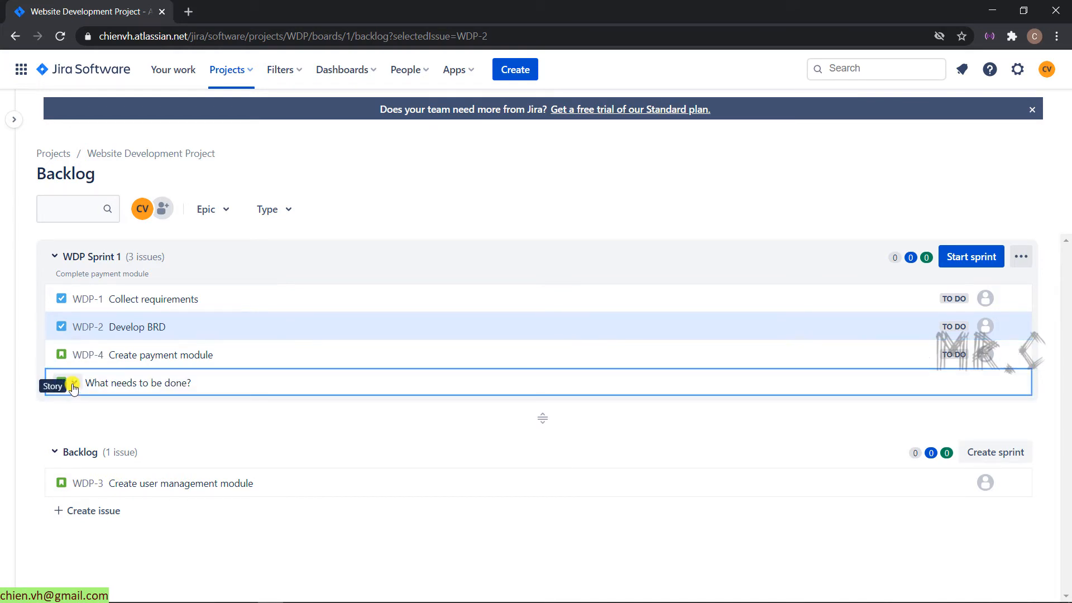
left_click(74, 388)
left_click(79, 411)
type("Development")
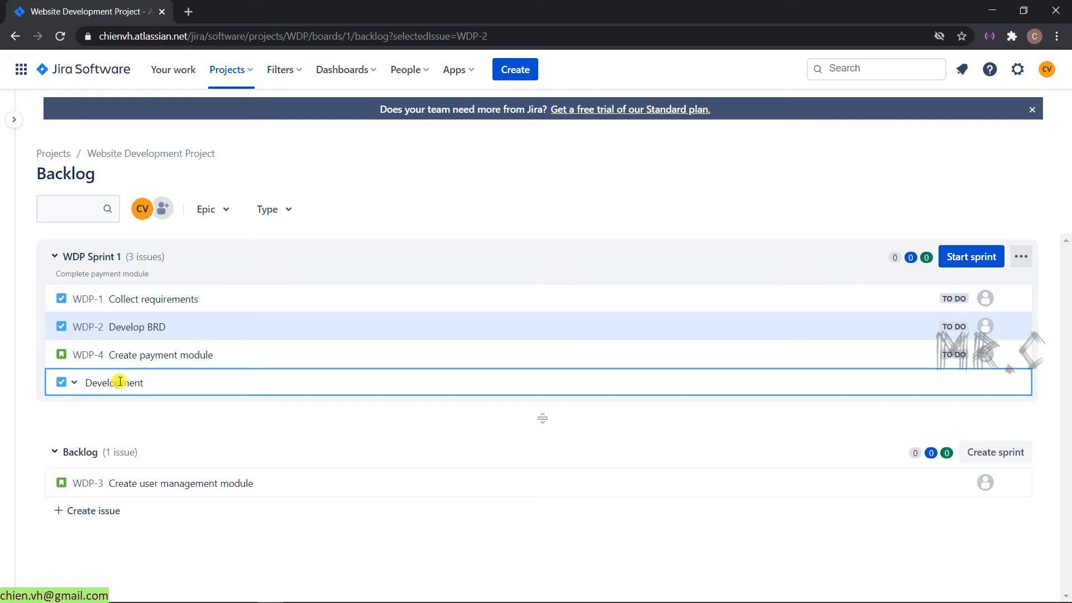
key("Return")
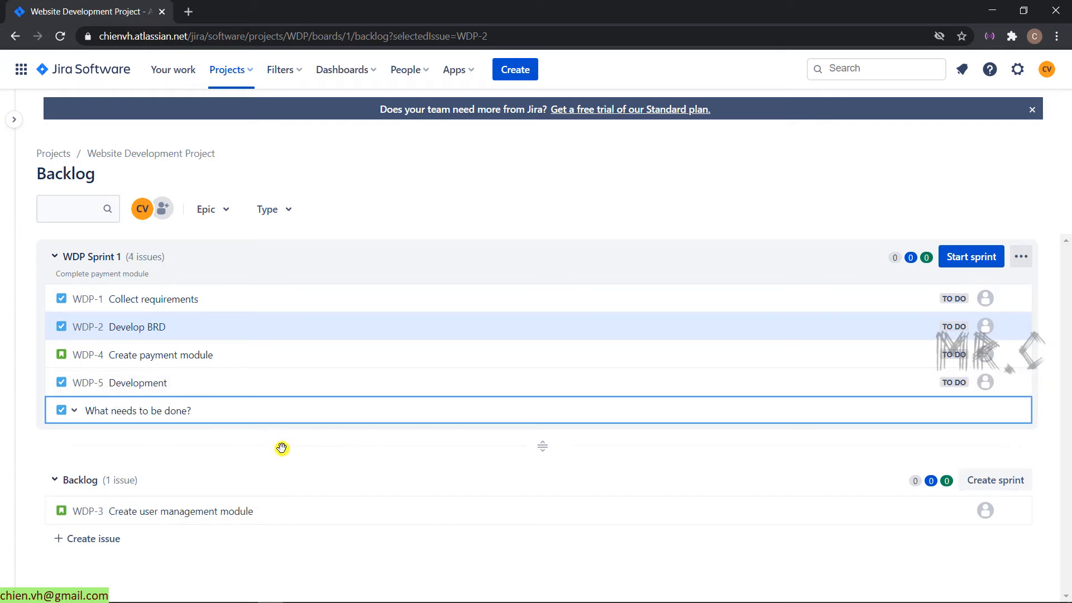
left_click(1034, 452)
Step: Create a second sprint and move the "Create user management module" story into it
left_click(1014, 480)
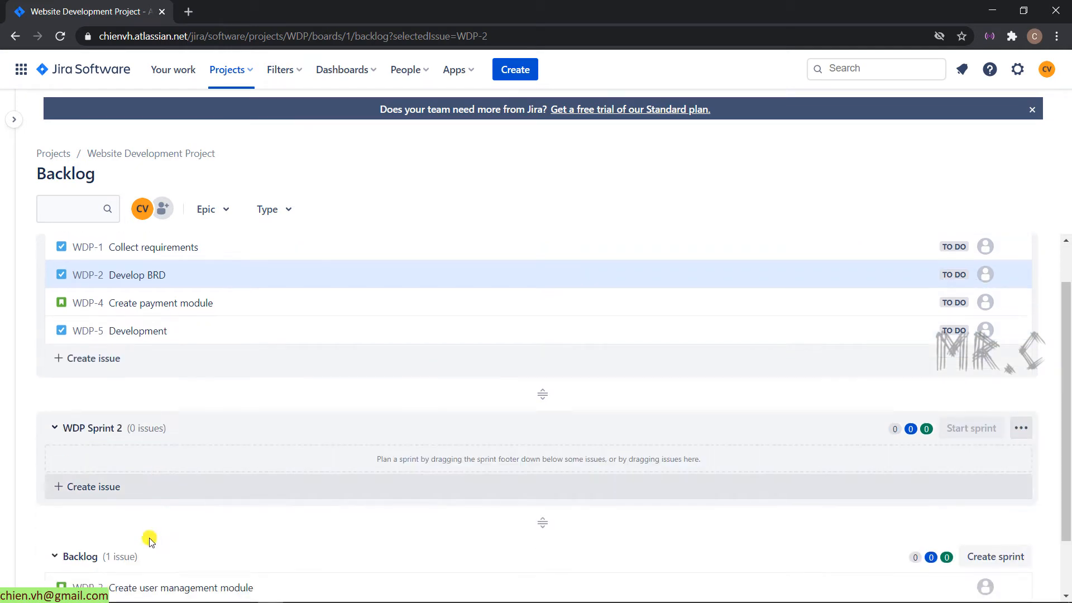
scroll(146, 540, "down", 2)
left_click_drag(167, 515, 179, 385)
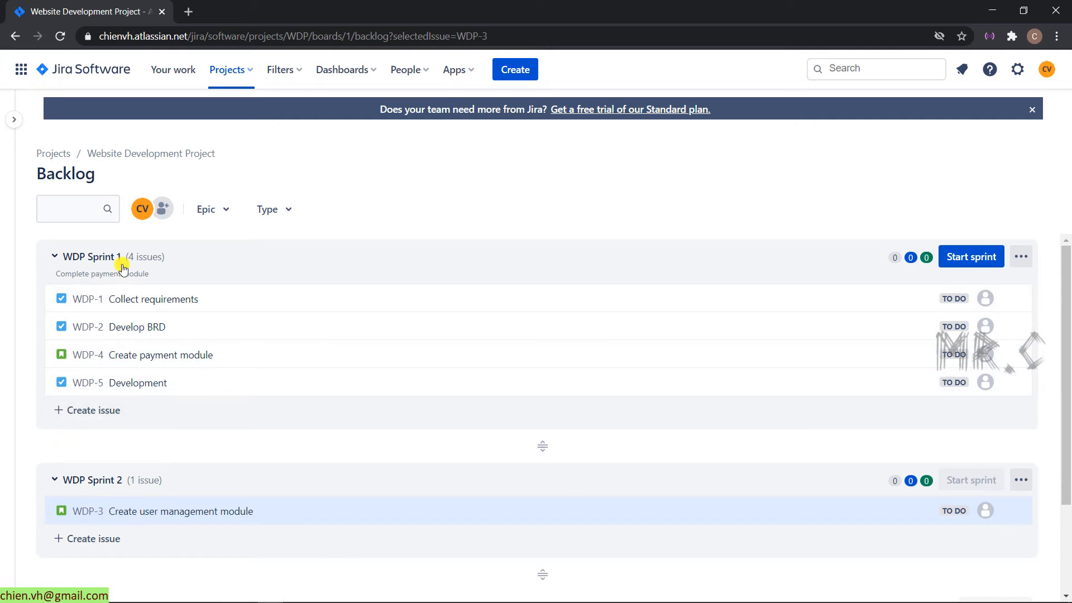
Step: Review the duration options for WDP Sprint 1 and start the sprint with a duration of 2 weeks
left_click(984, 259)
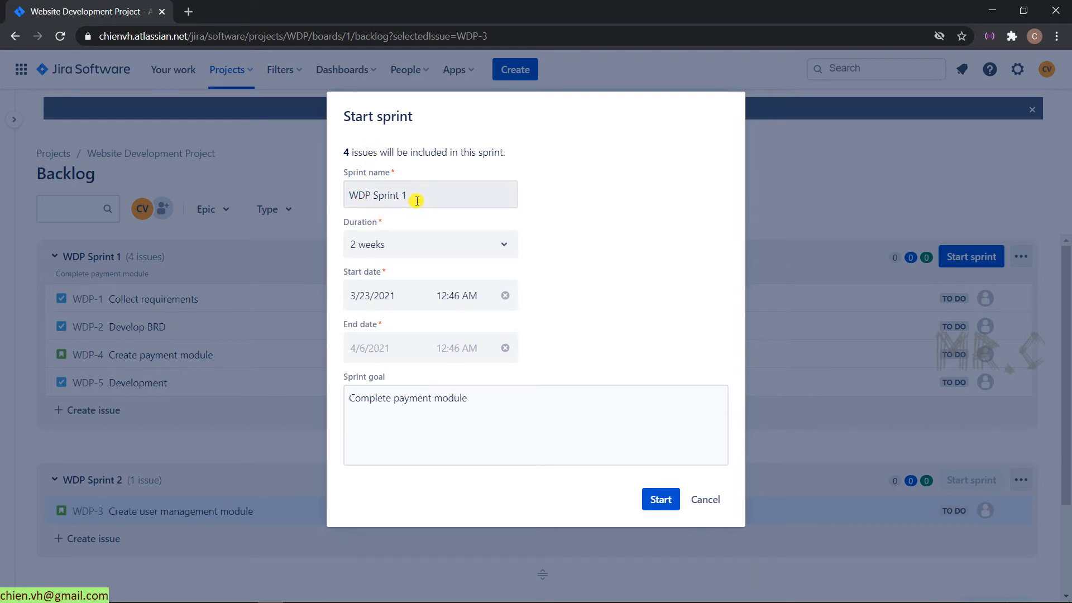
left_click(414, 246)
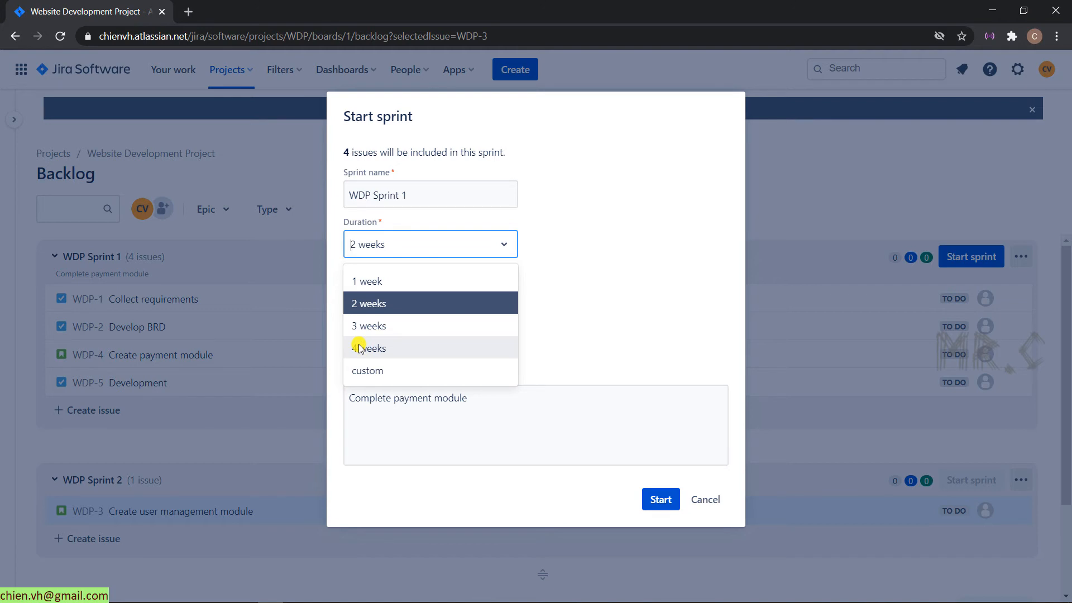
left_click(391, 371)
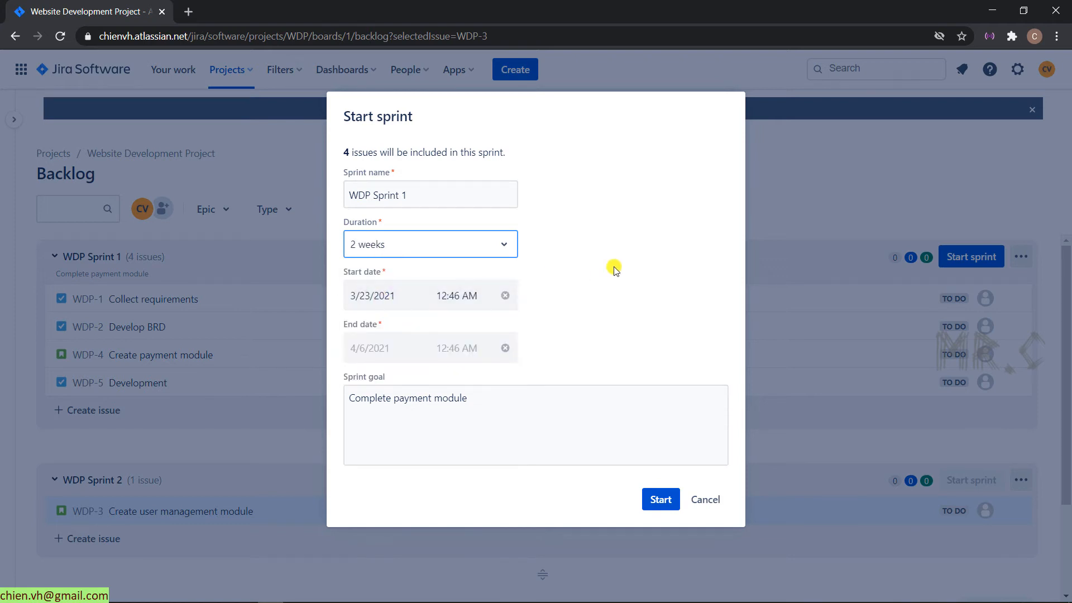
left_click(661, 499)
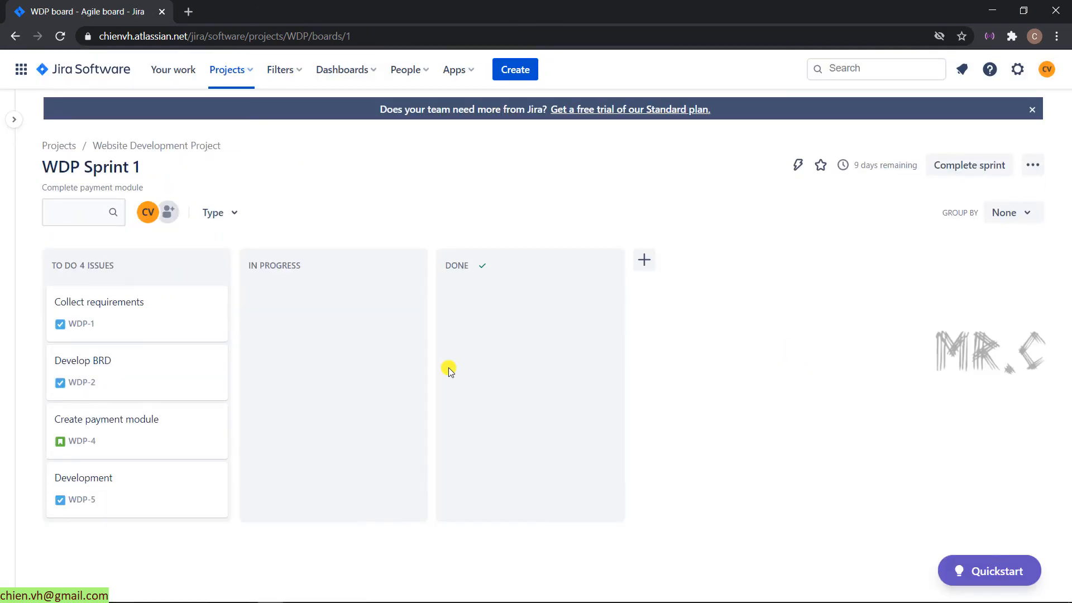
Step: Open the board's column configuration, try placing the Done column before In Progress, and restore the original column order
left_click(14, 119)
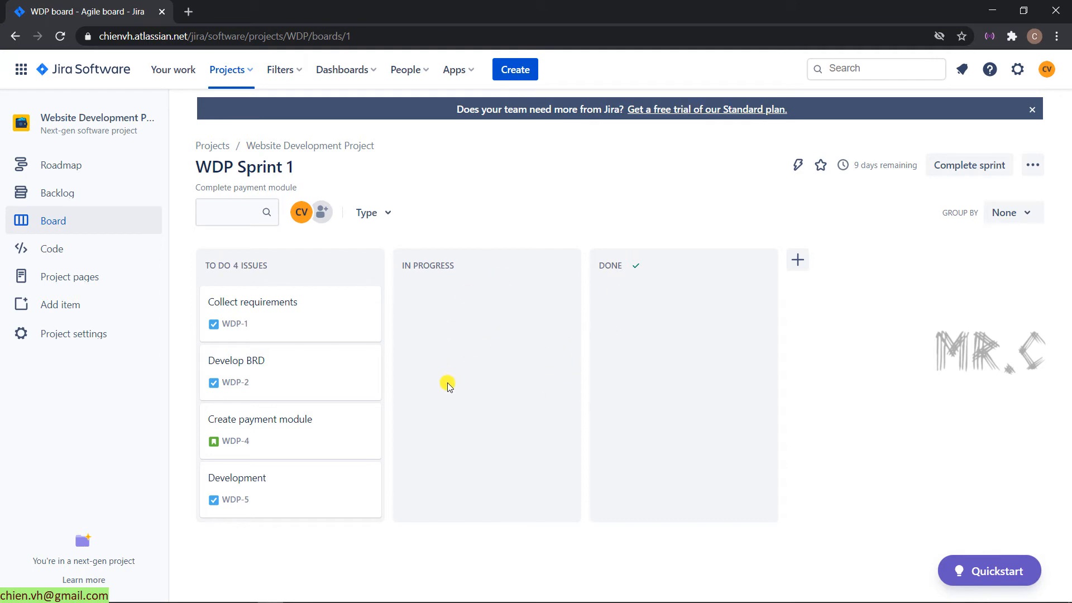
left_click(1036, 166)
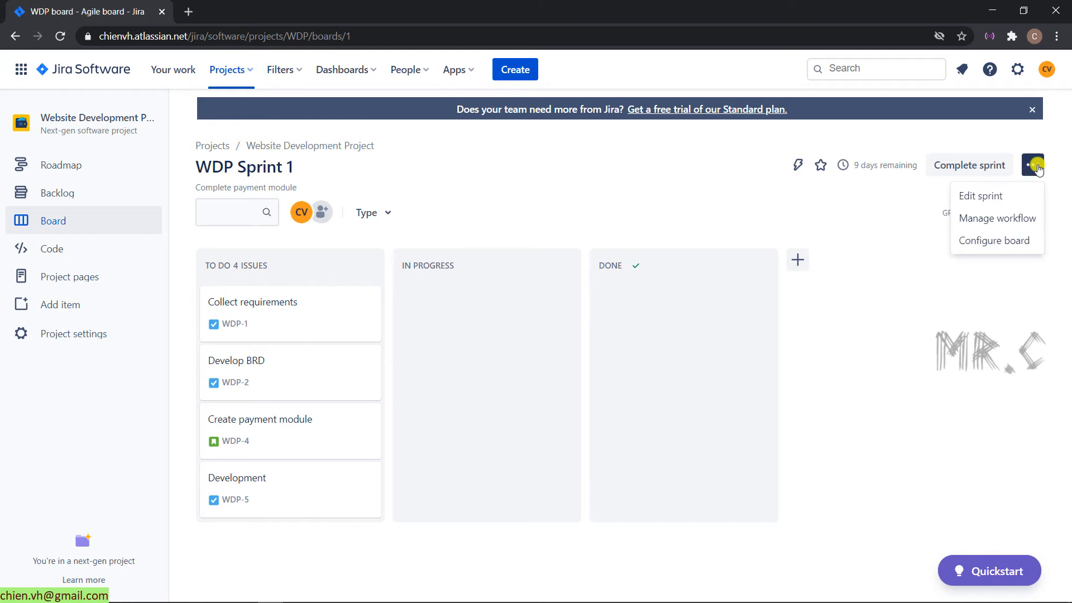
left_click(984, 245)
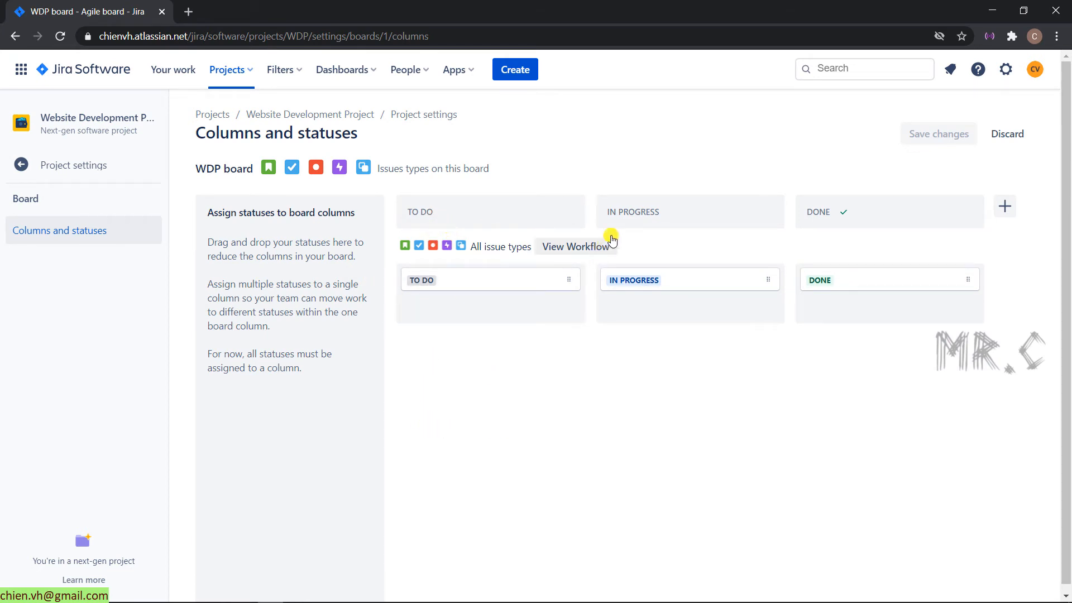
mouse_move(842, 208)
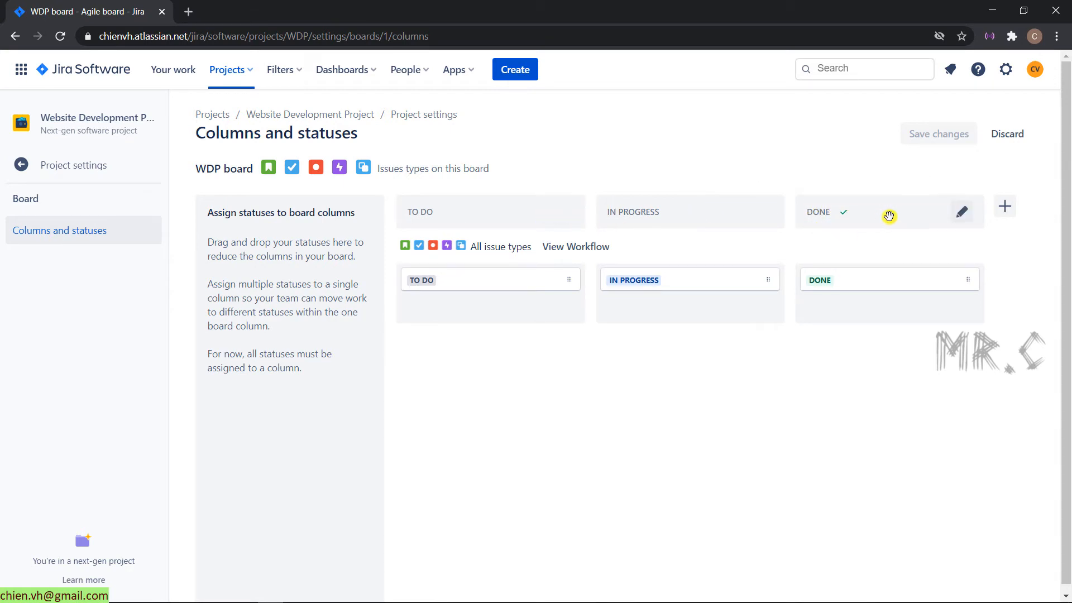
left_click_drag(889, 217, 687, 218)
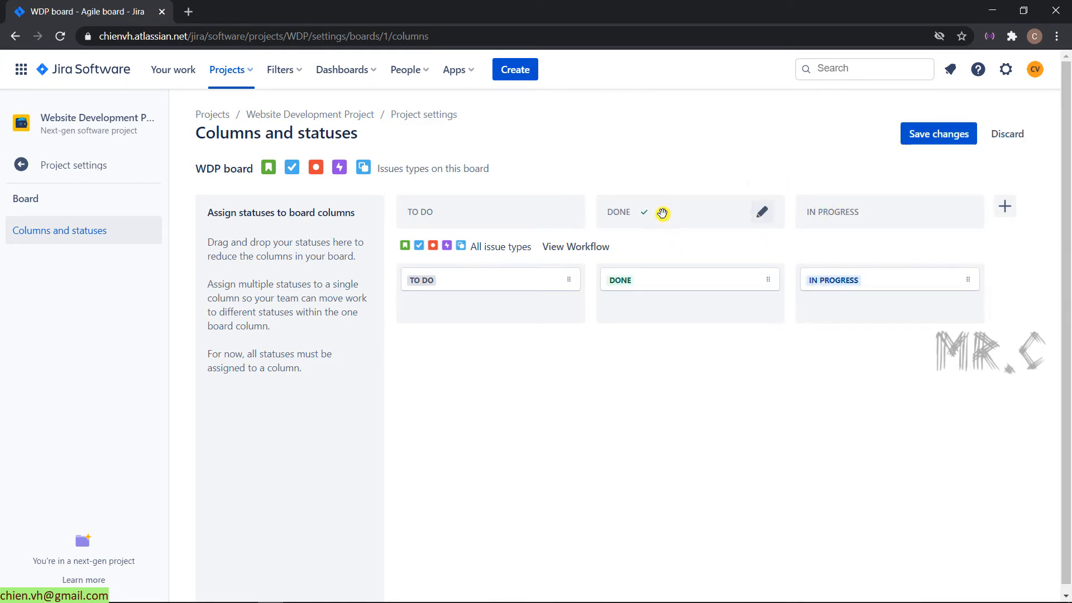
left_click_drag(662, 214, 862, 220)
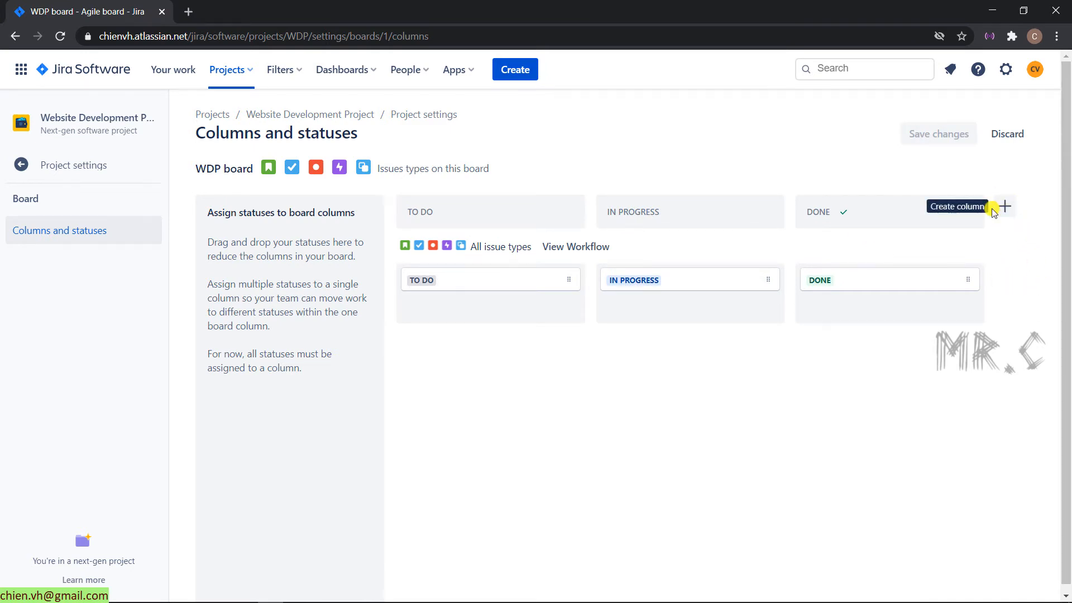
Step: Open the project's details settings and examine the Name and Key fields
left_click(90, 172)
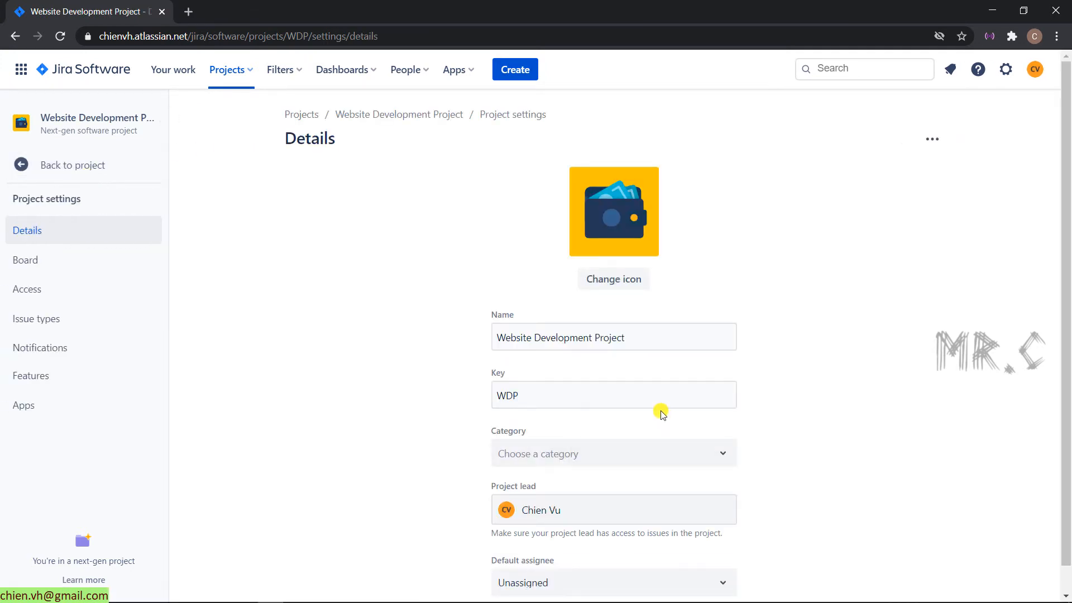
scroll(643, 386, "down", 1)
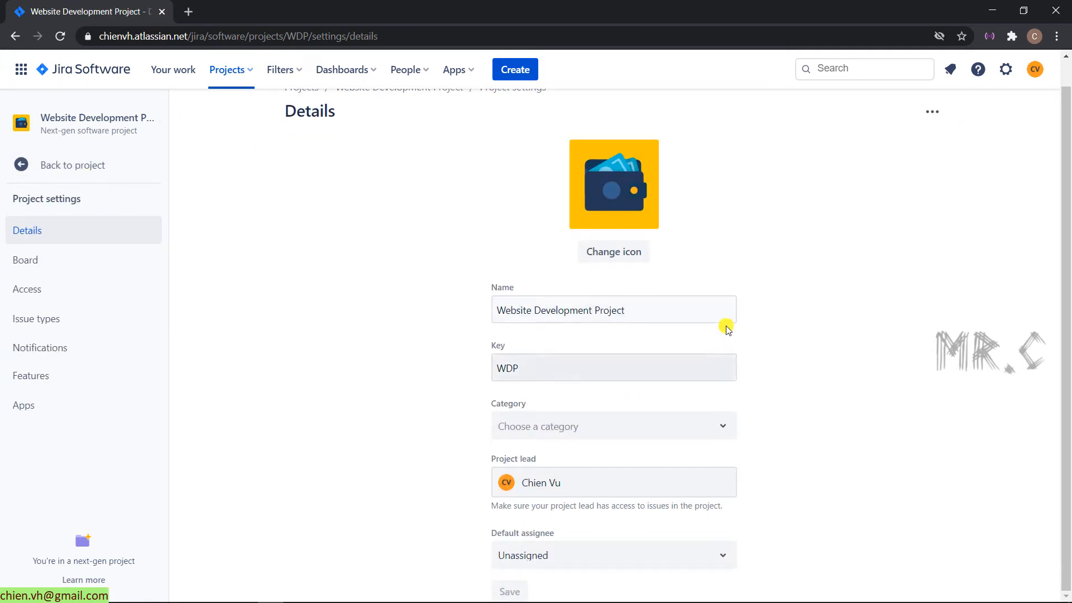
left_click(672, 307)
left_click(692, 367)
left_click(856, 399)
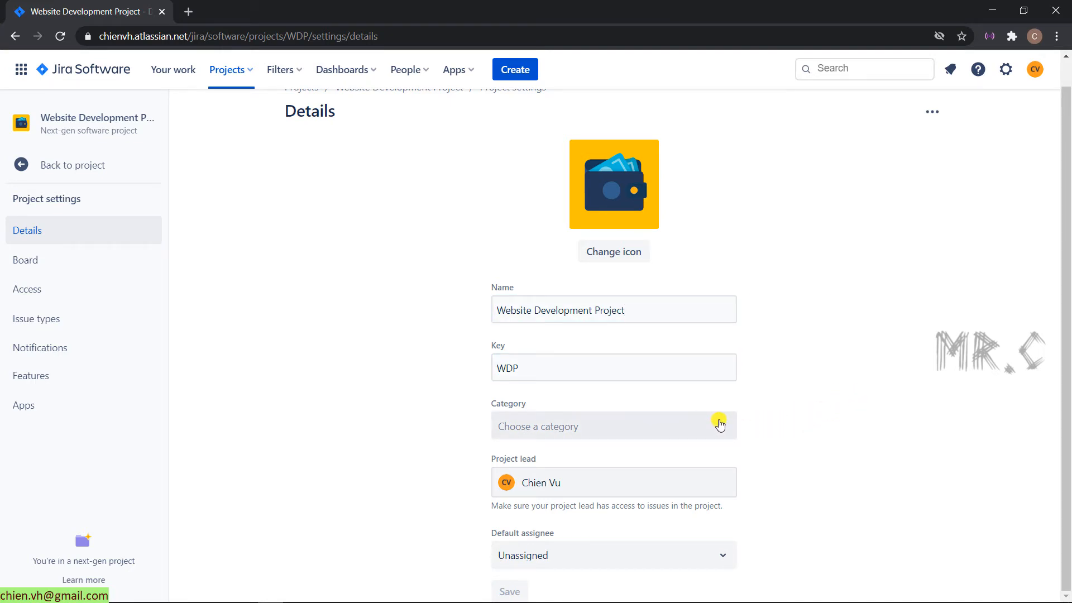
Step: Create a new project category named "Software Development" with "Software Development" as its description
left_click(730, 429)
left_click(581, 481)
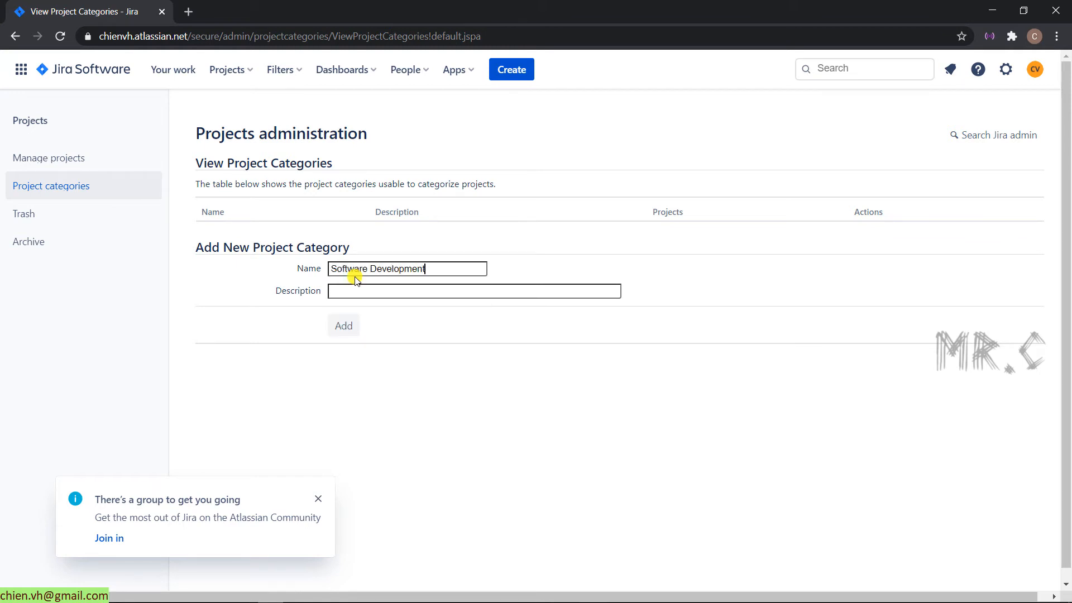
key("ctrl+a")
key("ctrl+c")
left_click(373, 292)
key("ctrl+v")
left_click(344, 326)
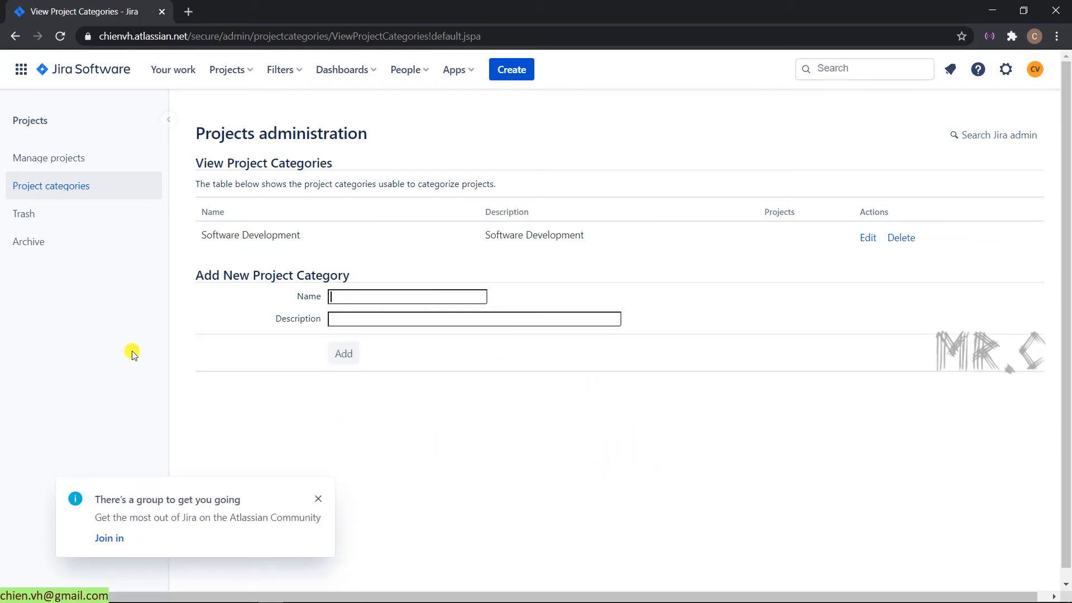
Step: Return to the details settings of Website Development Project and choose Software Development as its category
left_click(64, 161)
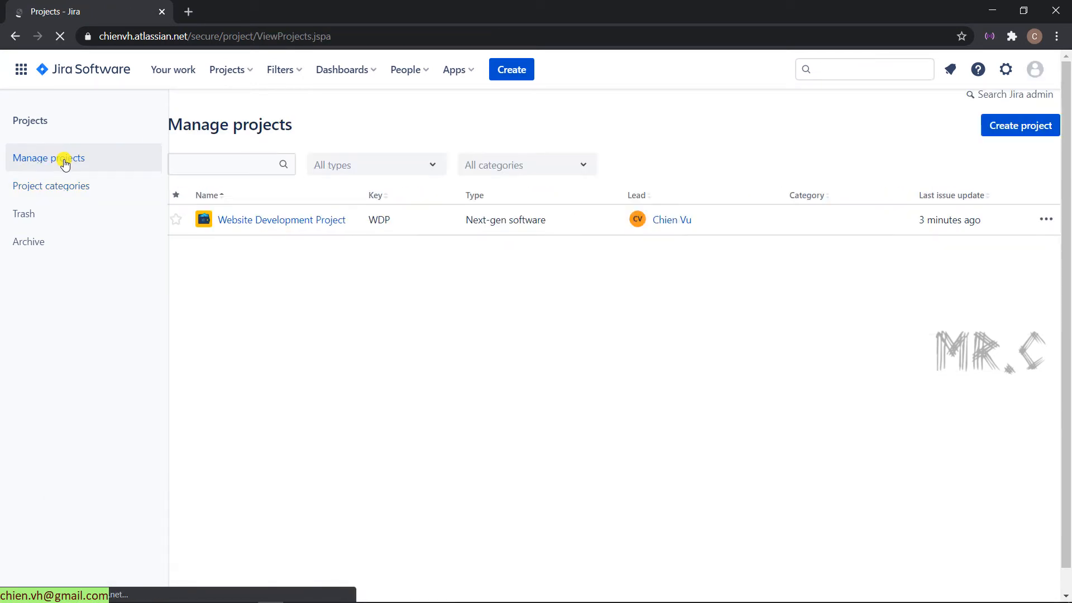
left_click(269, 222)
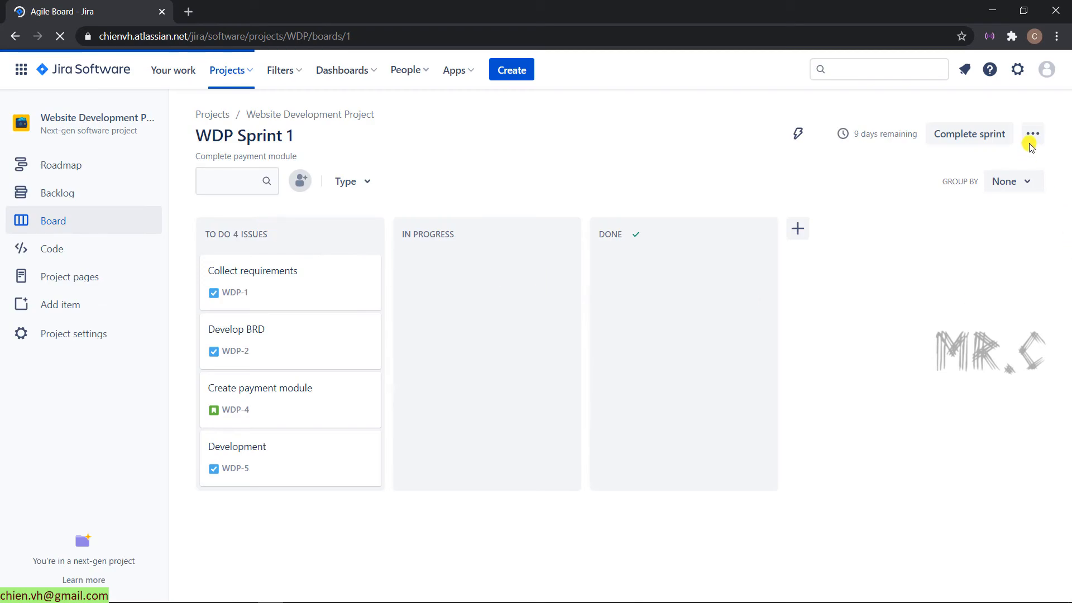
left_click(1028, 136)
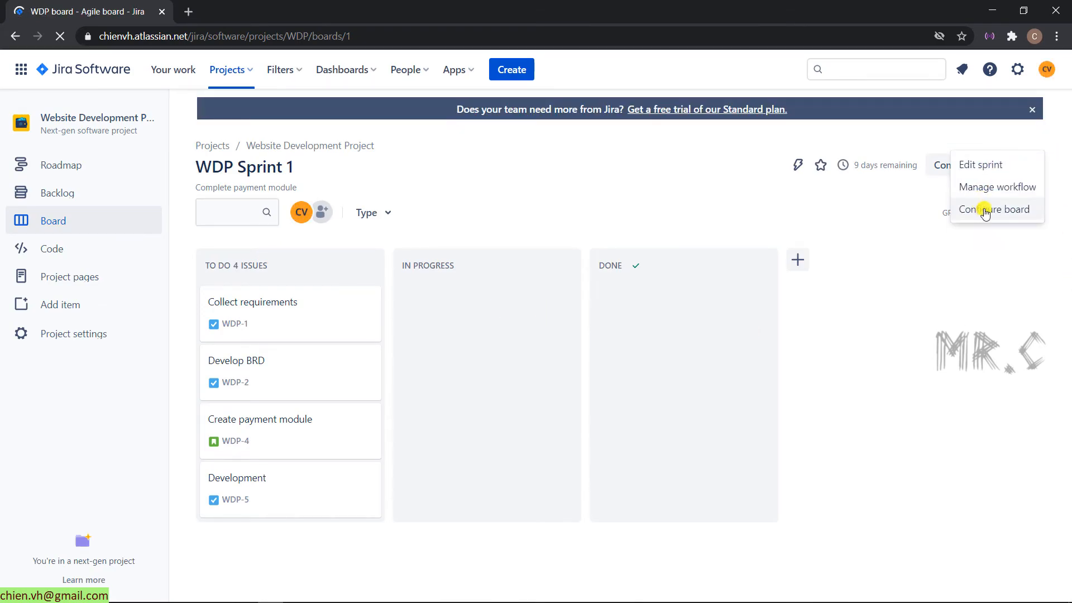
left_click(991, 209)
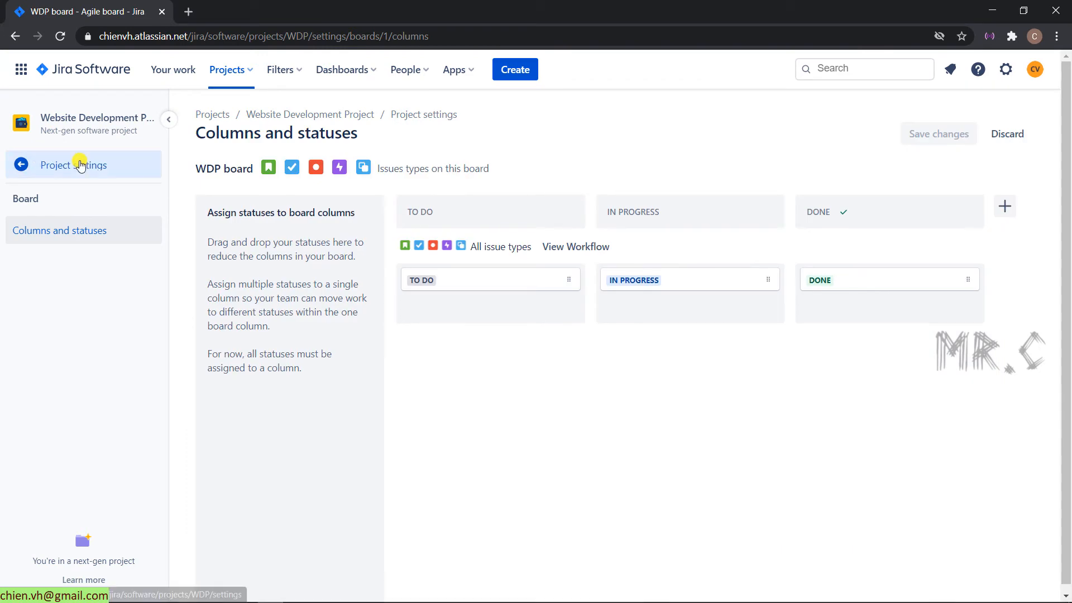
left_click(80, 165)
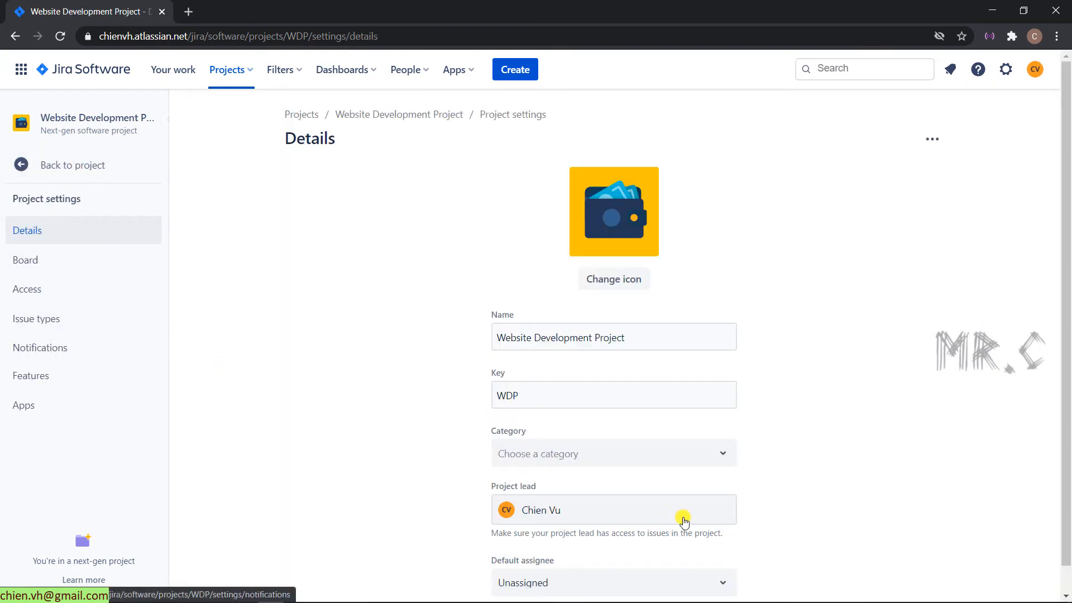
scroll(658, 514, "down", 1)
left_click(614, 431)
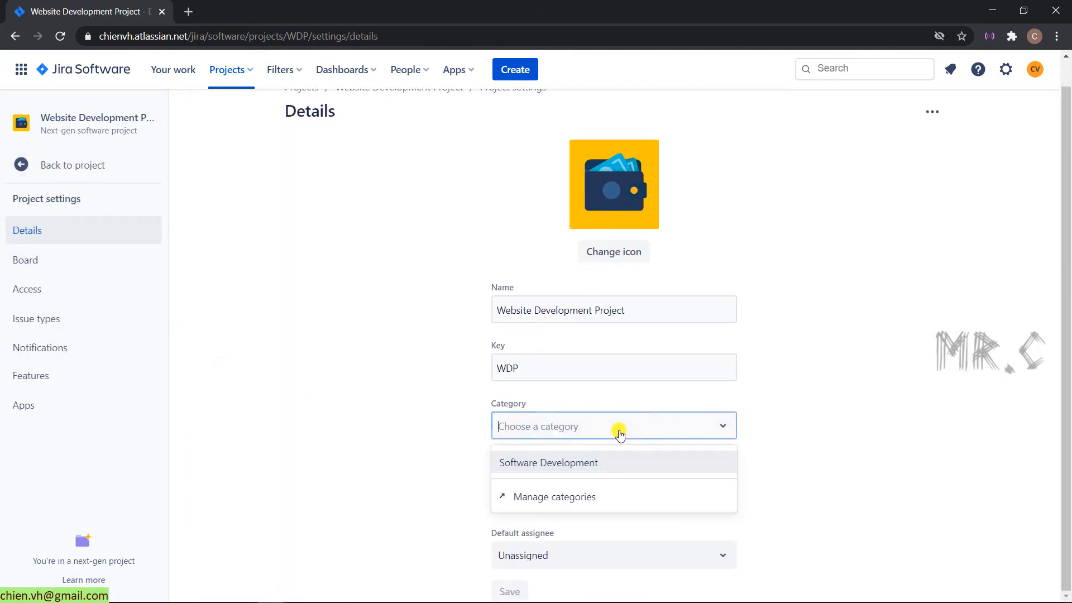
left_click(536, 463)
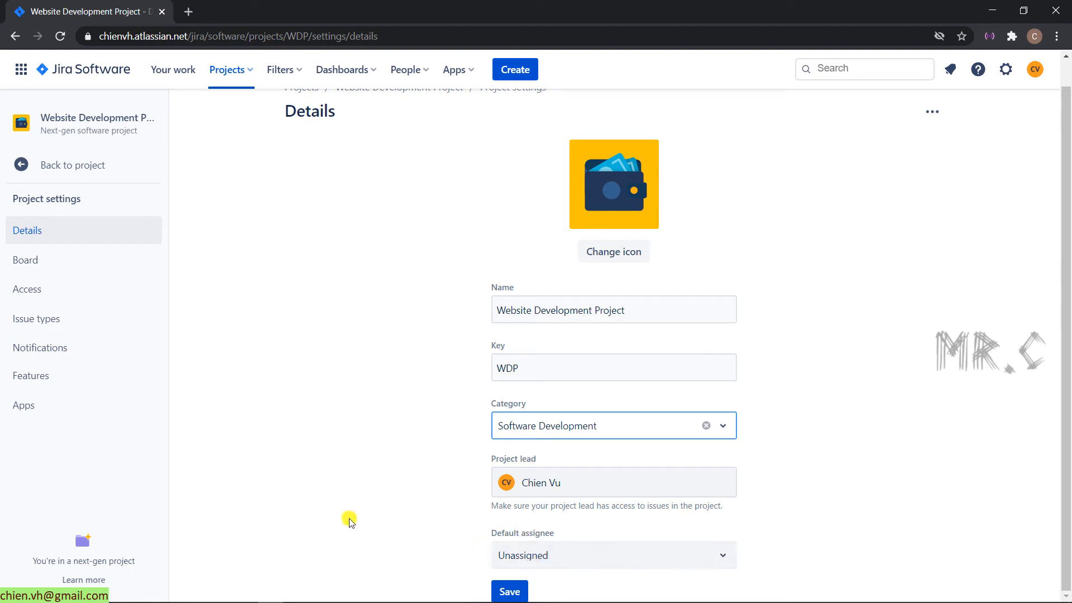
Step: Set the project's default assignee to Project lead and save the project details
left_click(583, 560)
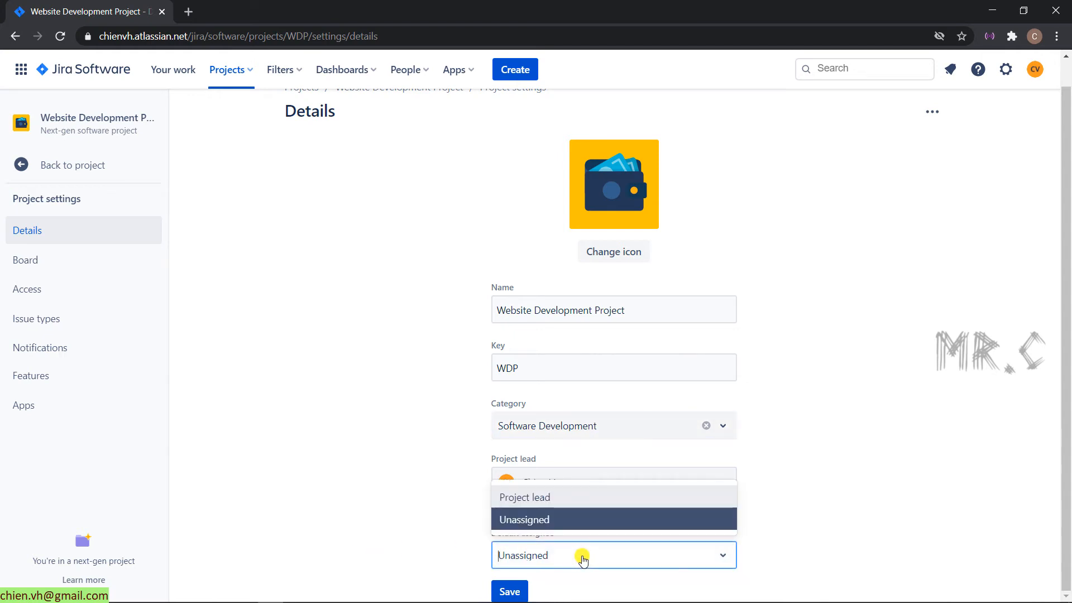
left_click(536, 495)
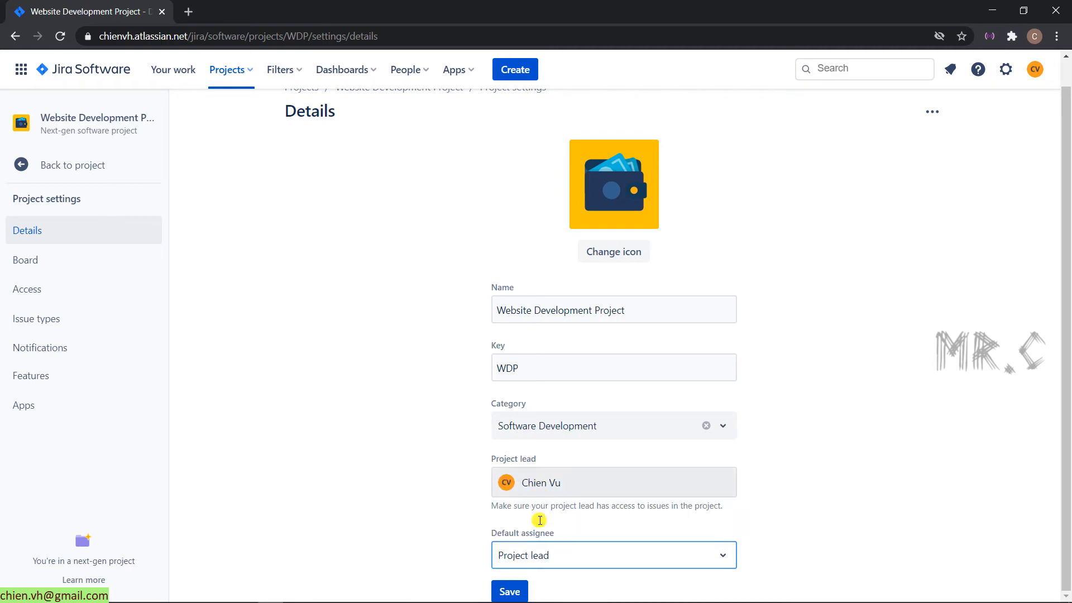
left_click(509, 591)
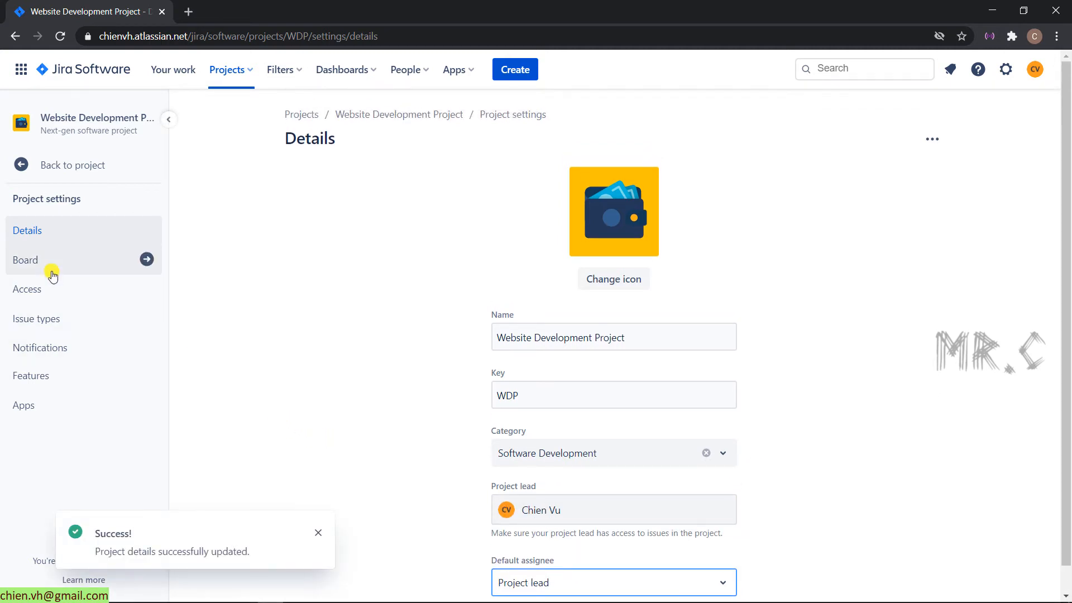
Step: Return to the WDP Sprint 1 board and assign the Collect requirements issue to yourself
left_click(28, 266)
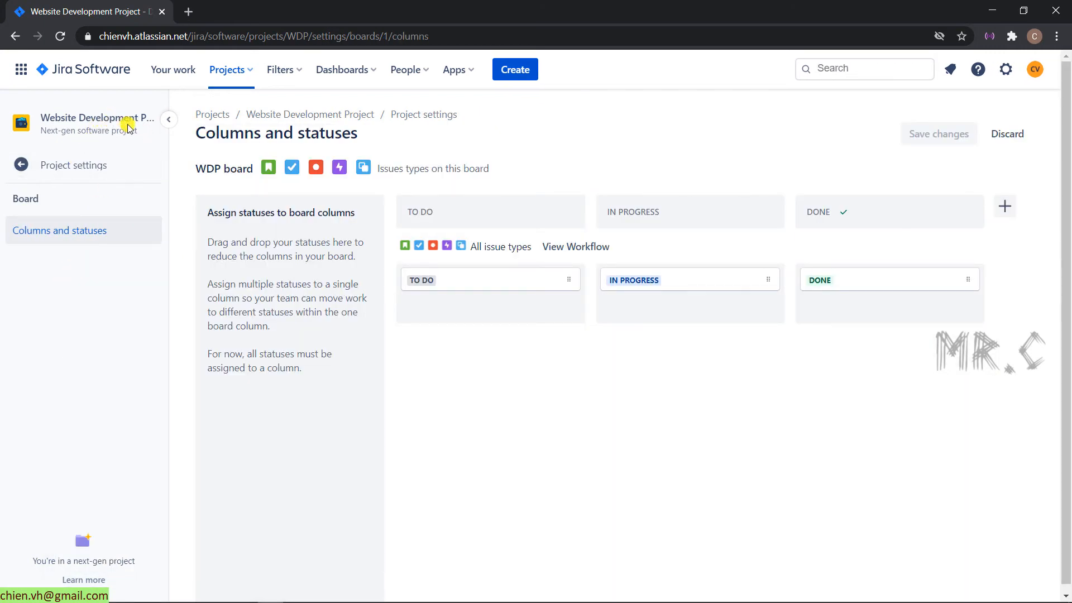
left_click(279, 118)
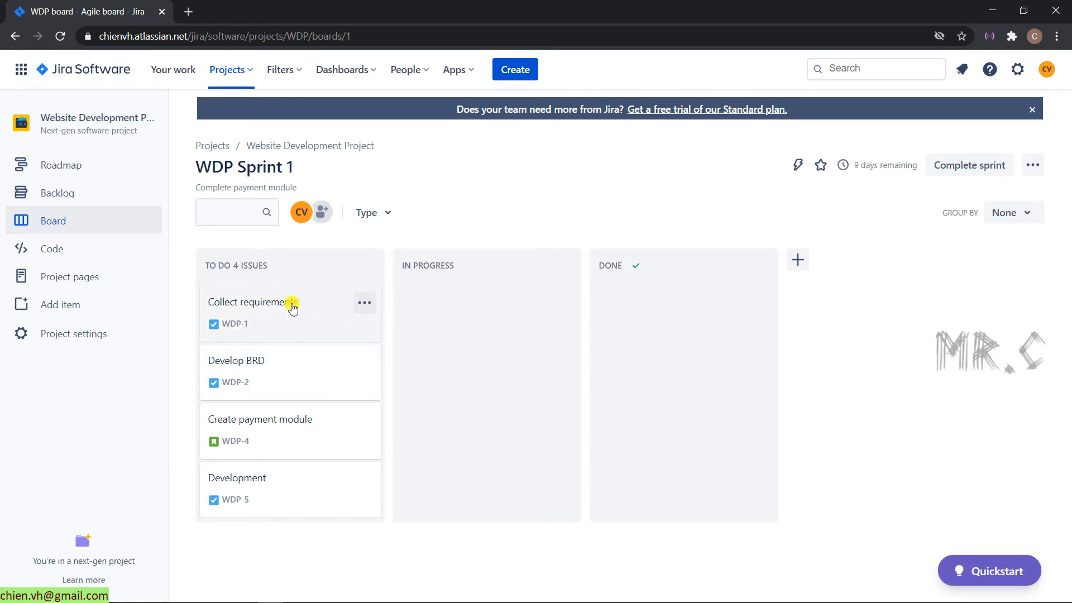
left_click(293, 308)
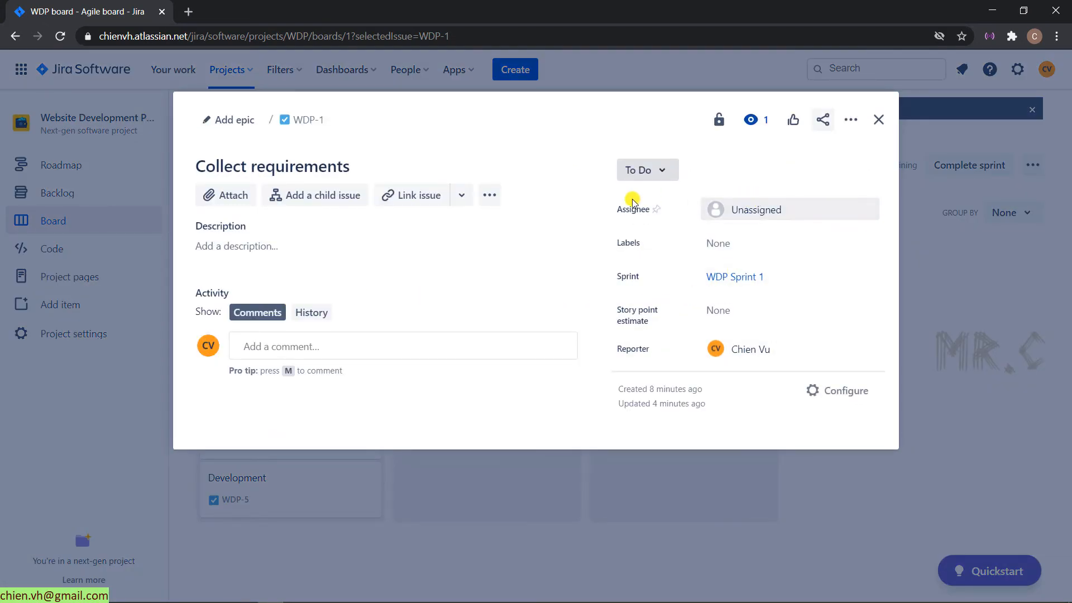
left_click(749, 211)
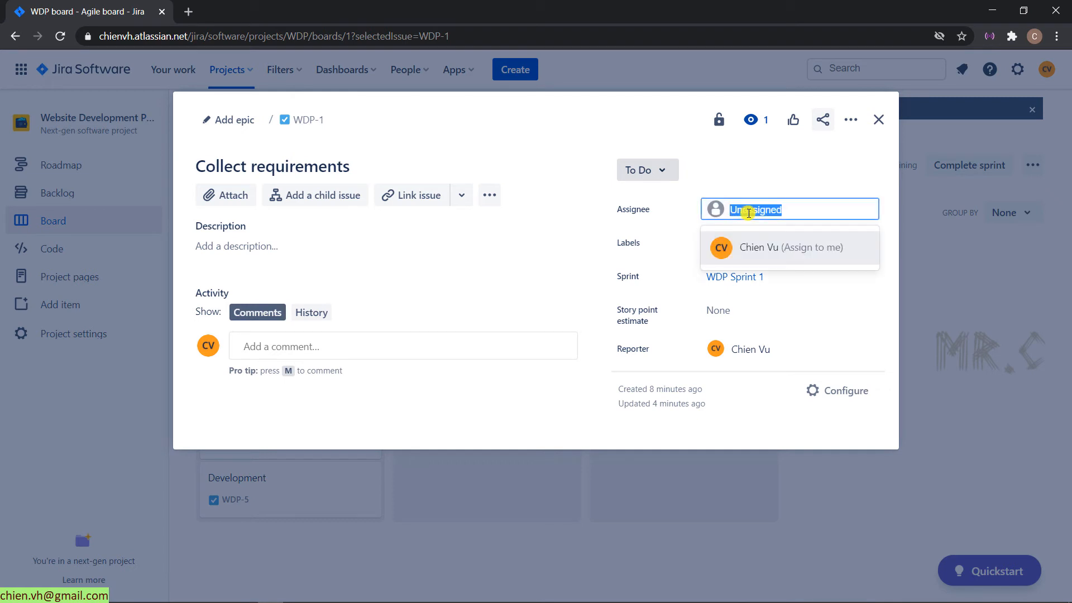
left_click(763, 248)
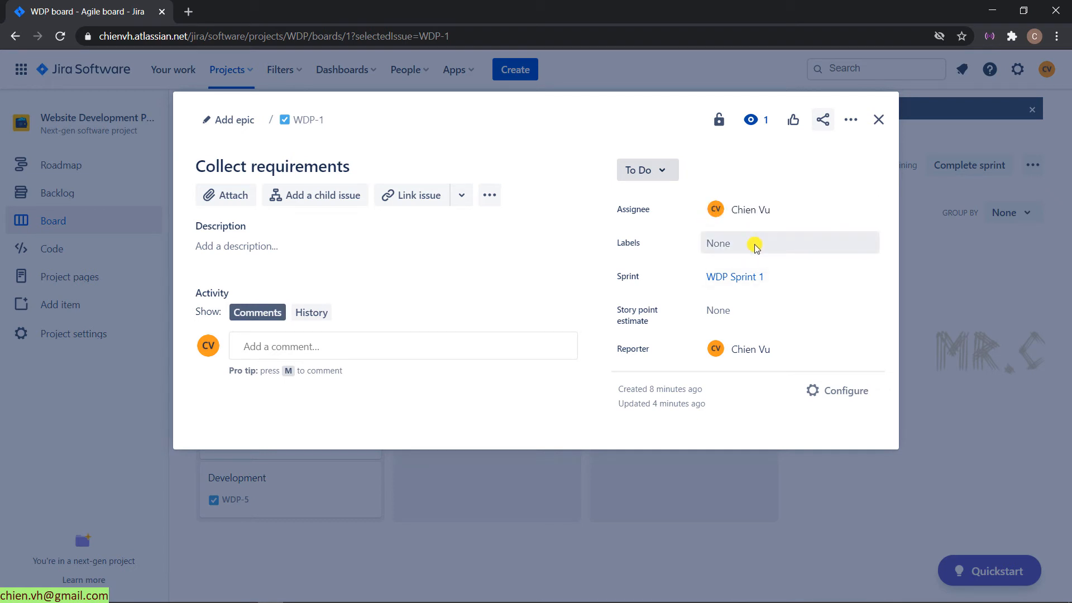
Step: Change the Collect requirements issue's status to In Progress and close the issue
left_click(668, 171)
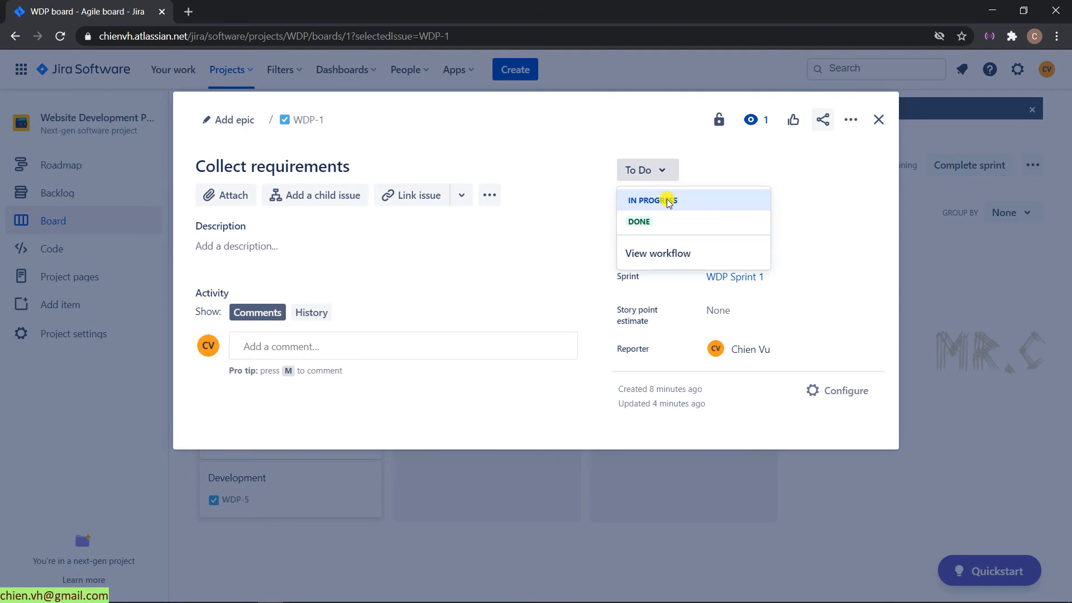
left_click(669, 203)
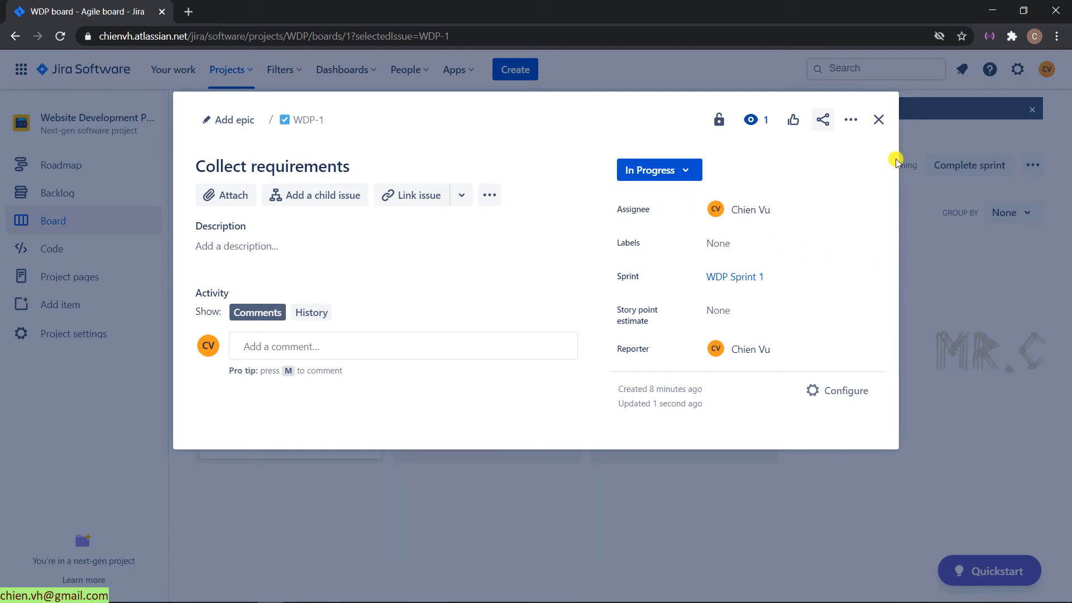
left_click(877, 121)
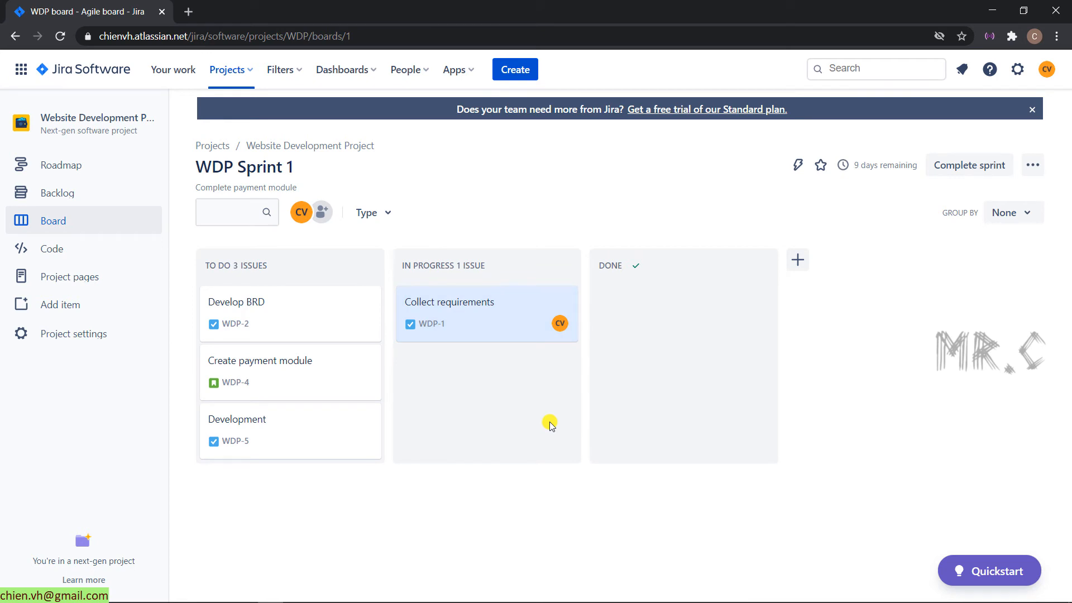
Step: Move the Develop BRD issue on the sprint board from To Do through In Progress to Done
left_click_drag(311, 337, 474, 423)
left_click_drag(445, 370, 682, 306)
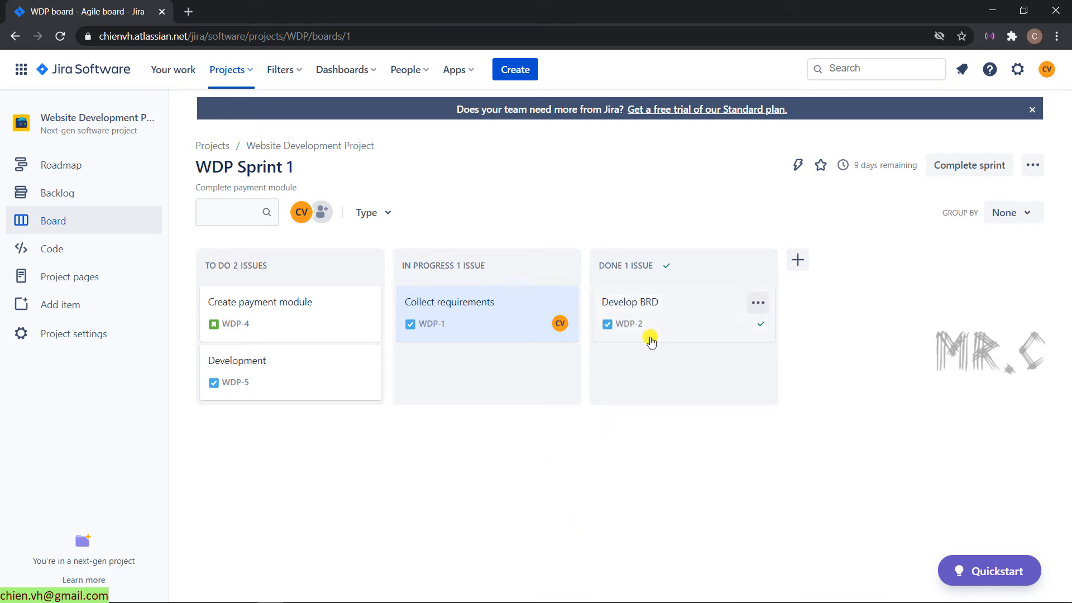
Step: Filter the sprint board by the Task issue type, clear that filter, and look at the issue search field
left_click(387, 219)
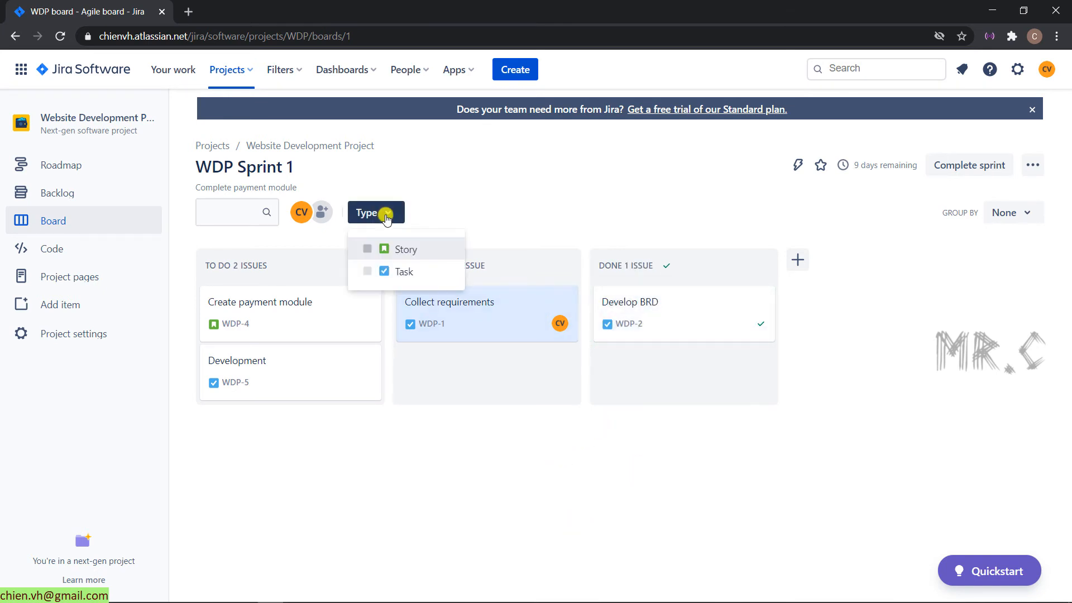
left_click(399, 273)
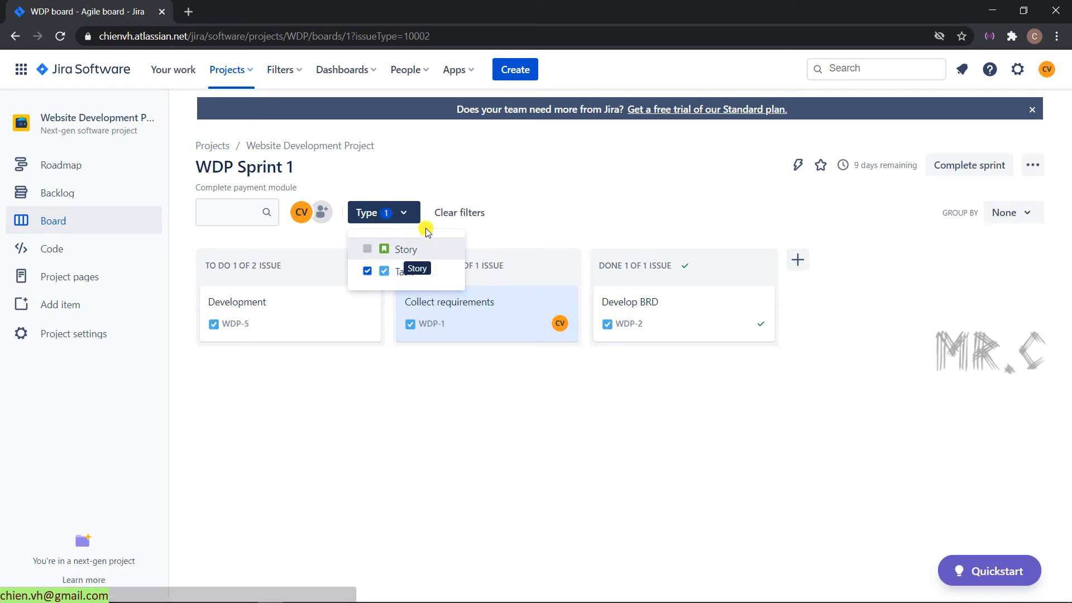
left_click(368, 271)
left_click(448, 454)
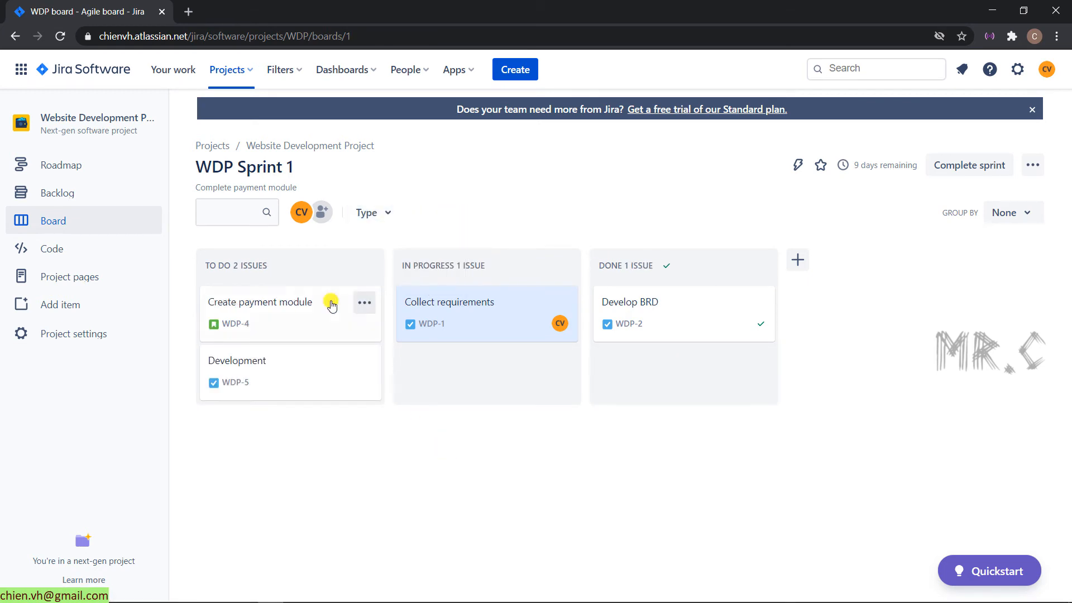
left_click(217, 207)
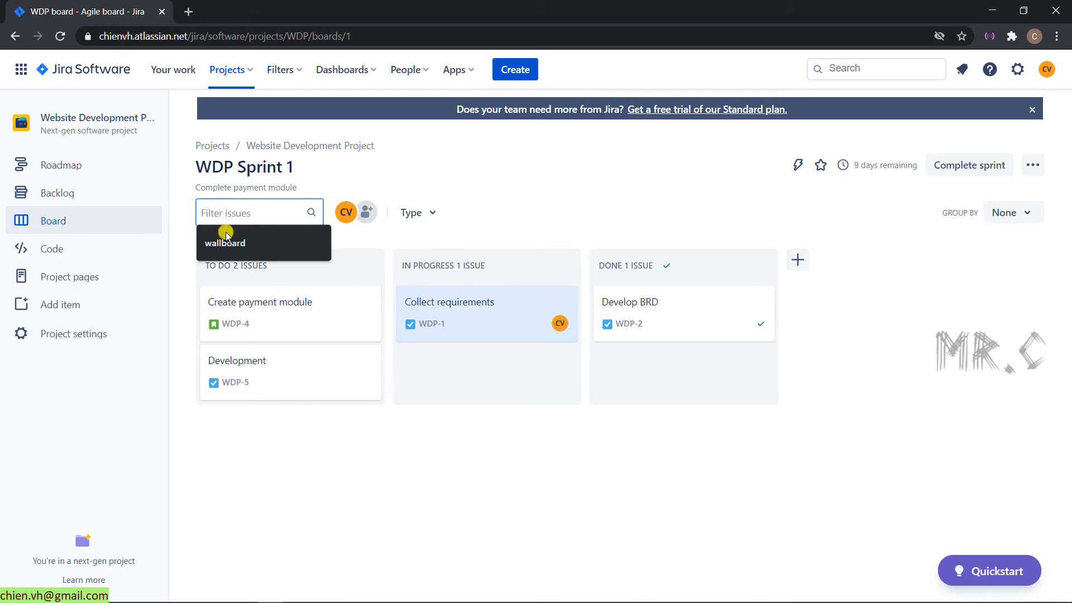
left_click(498, 177)
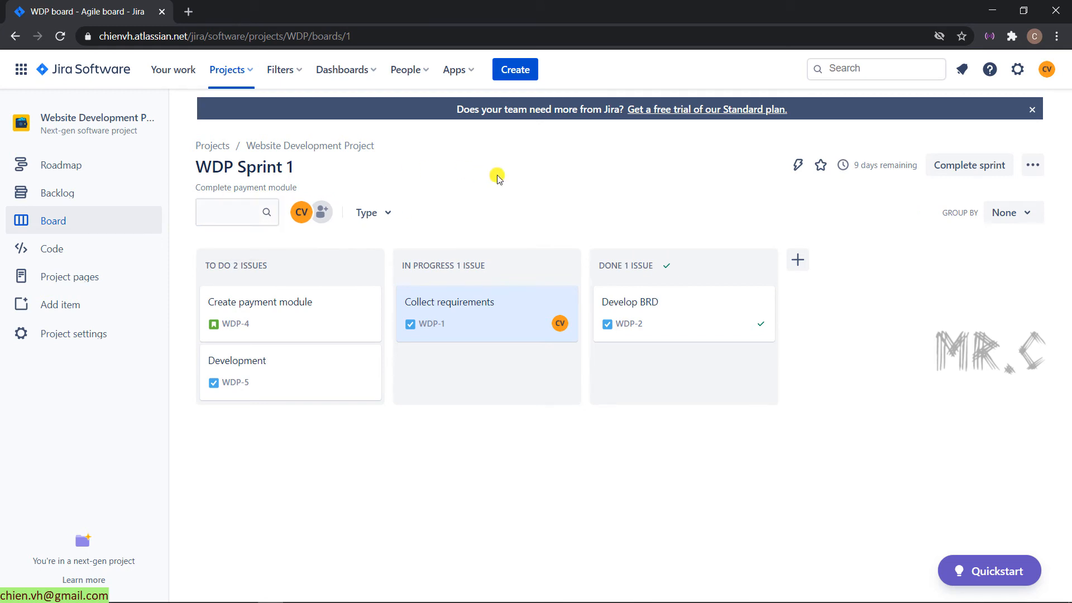
Step: Examine the project's Code and Project pages sections and return to the list of projects
left_click(79, 249)
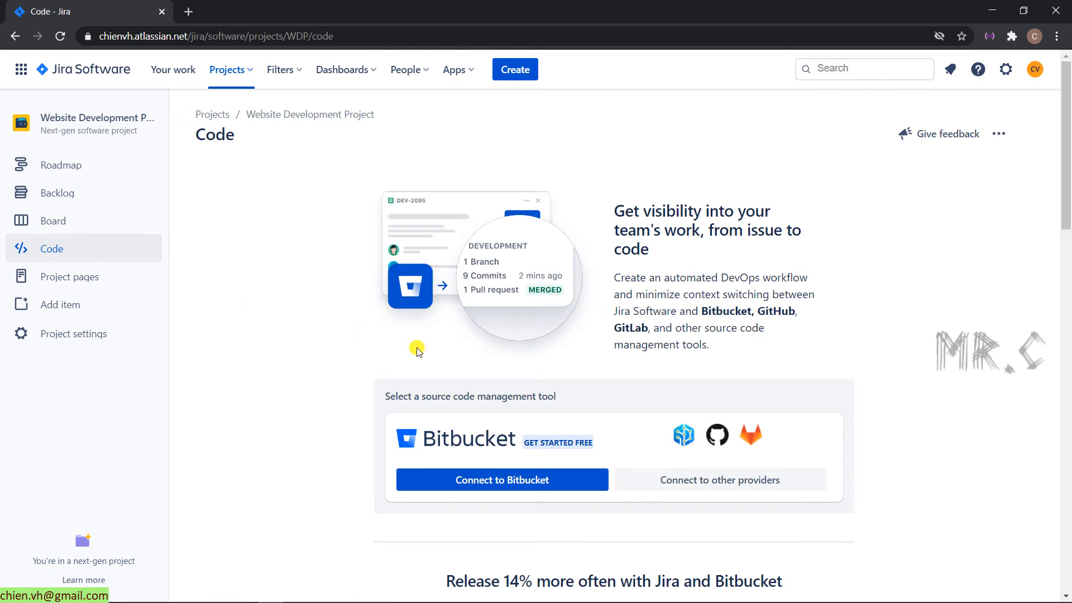
left_click(71, 278)
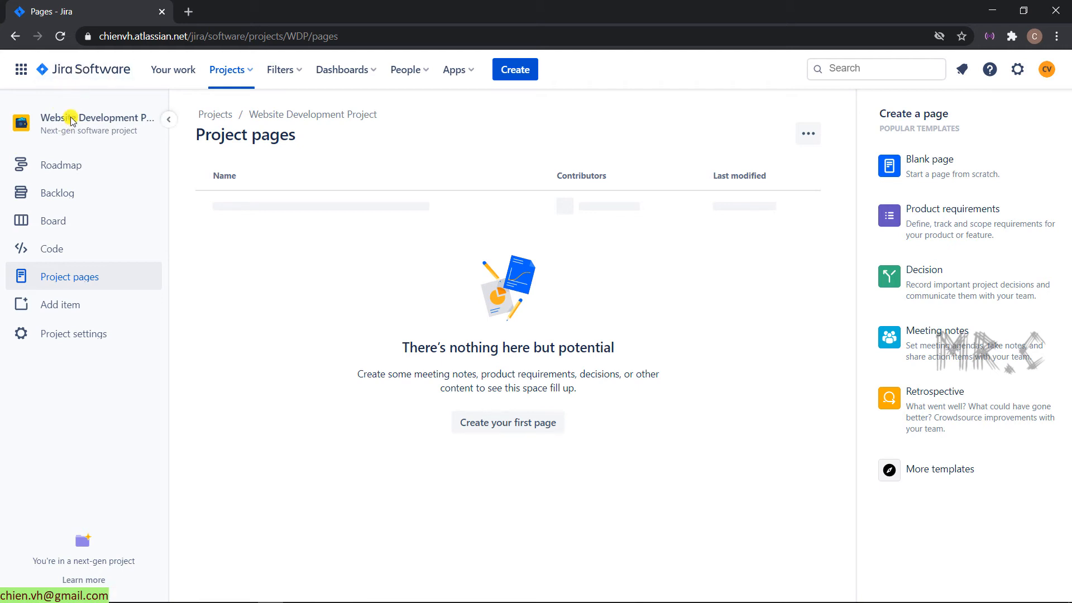
left_click(85, 71)
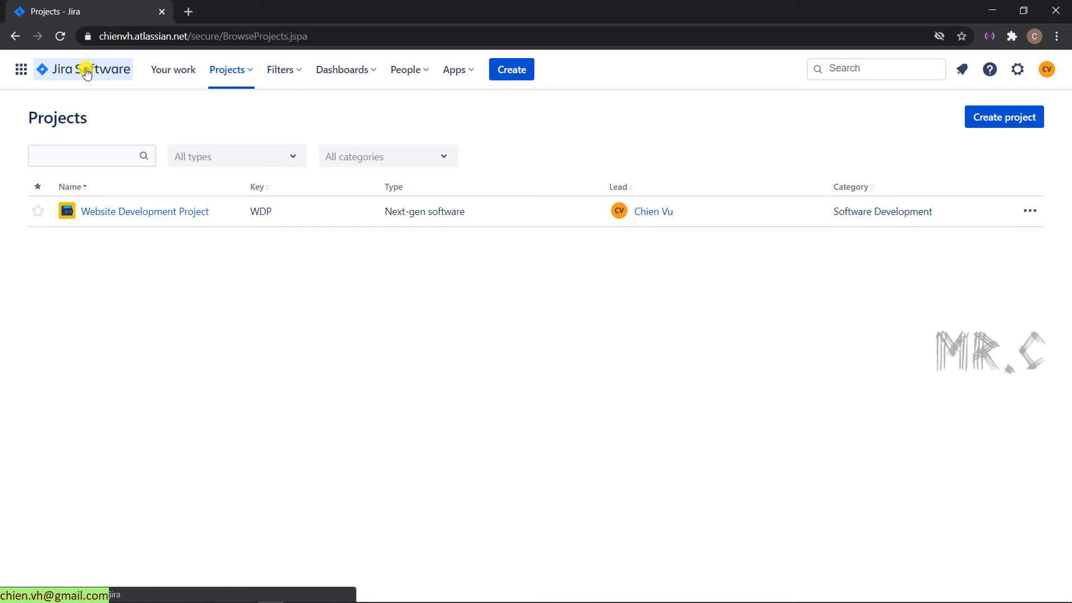
Step: Switch to Confluence and open the overview of all spaces
left_click(21, 70)
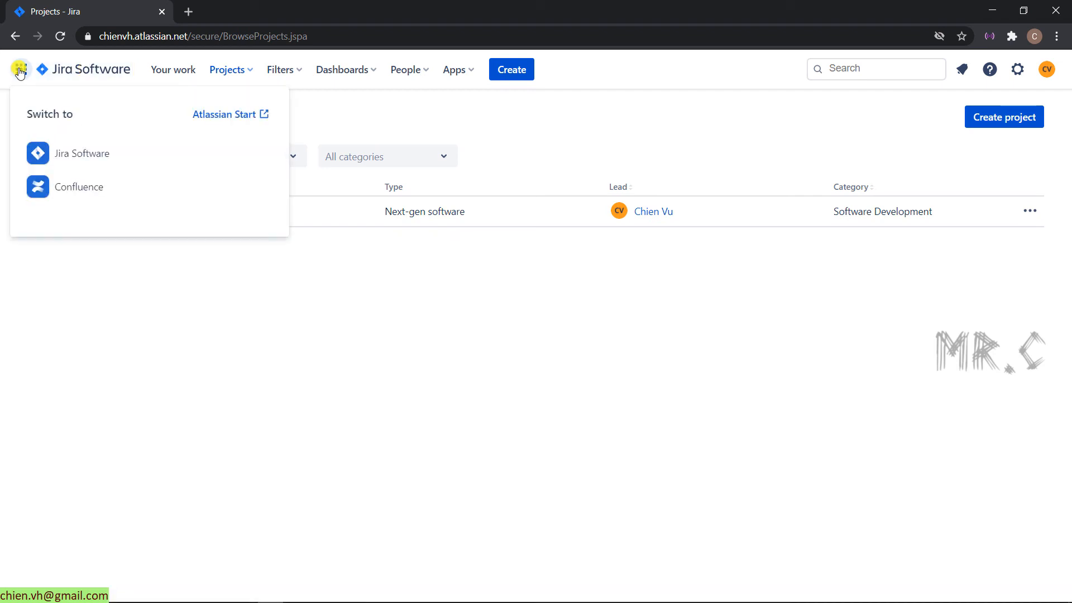
left_click(53, 181)
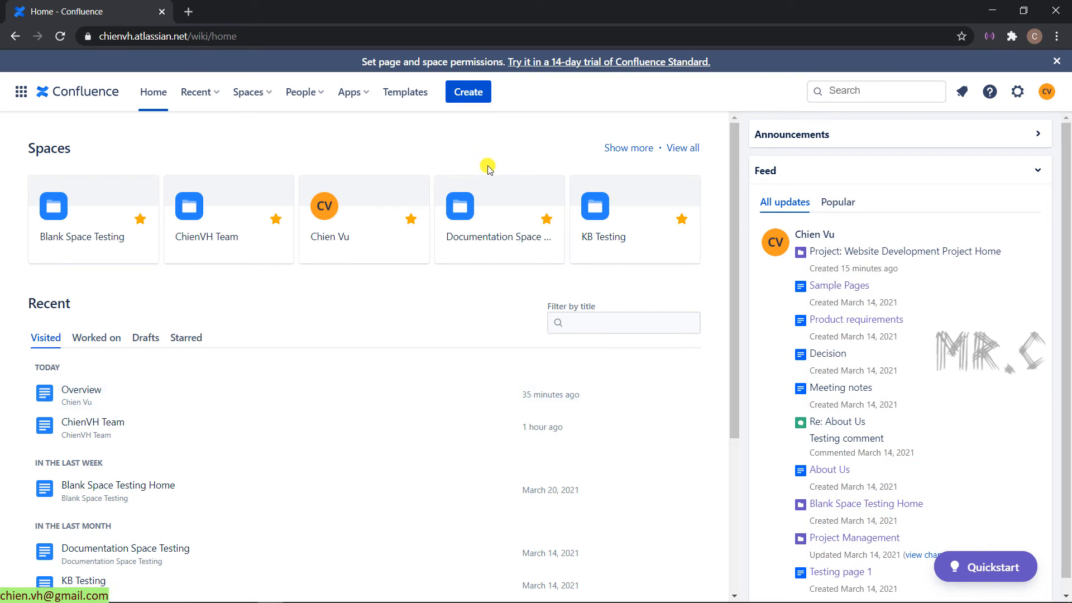
left_click(264, 96)
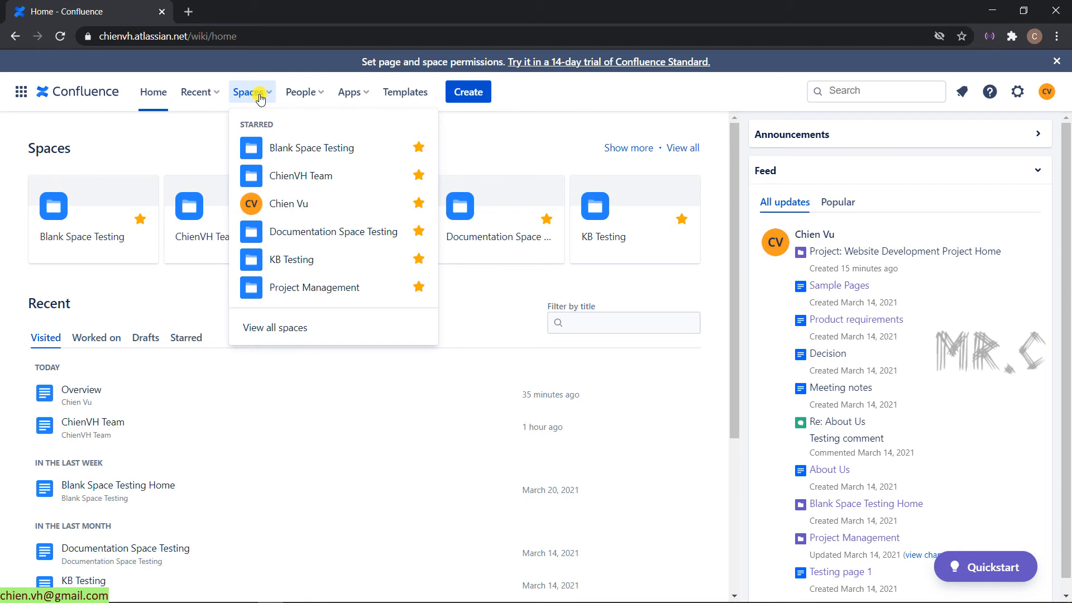
left_click(301, 334)
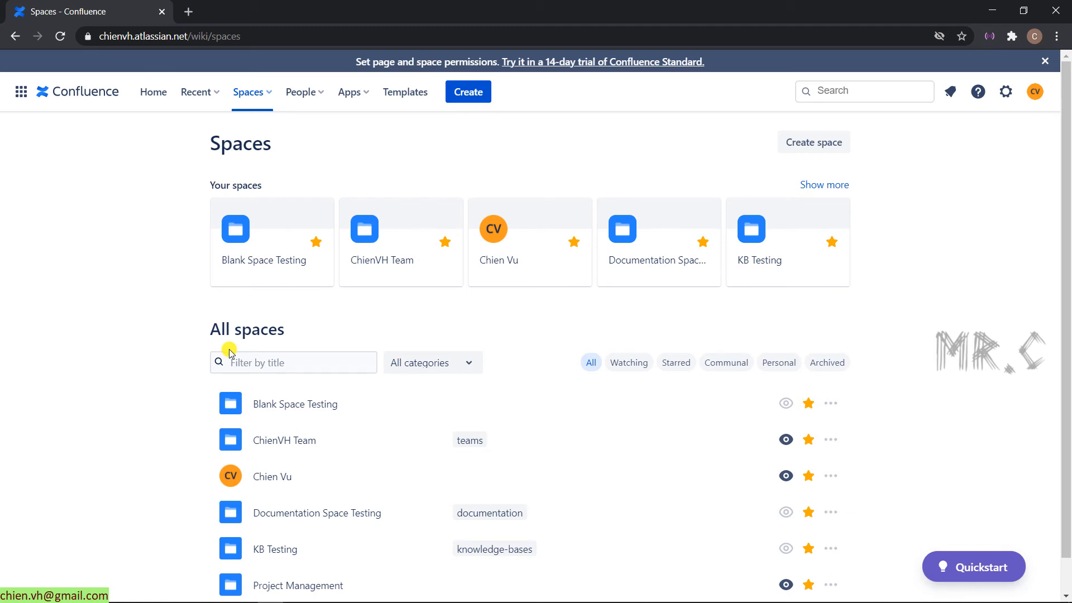
Step: Begin creating a software project space linked to the Website Development Project
left_click(816, 144)
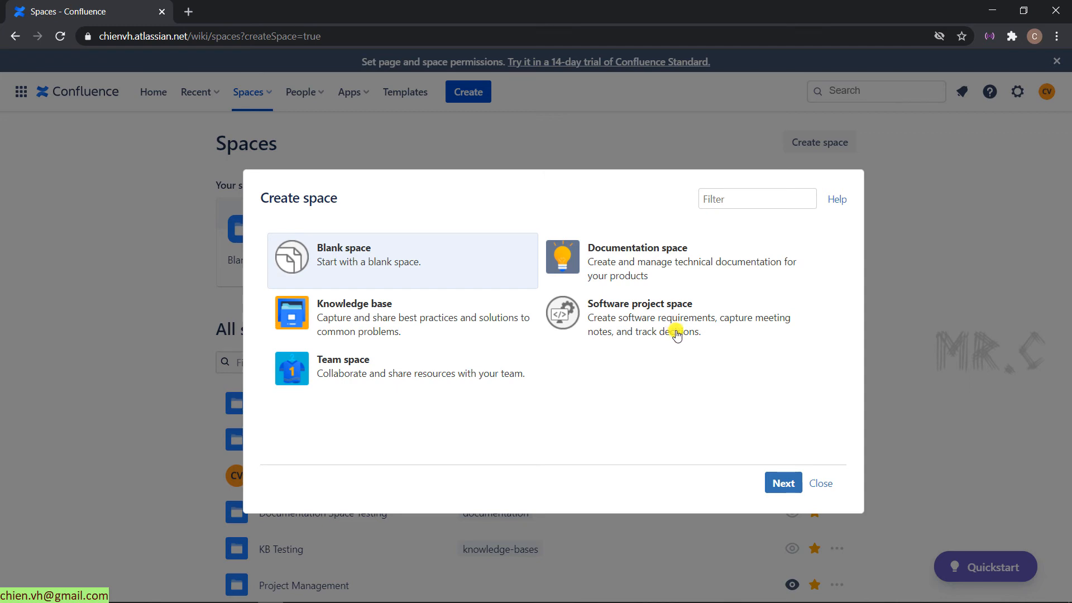
left_click(677, 310)
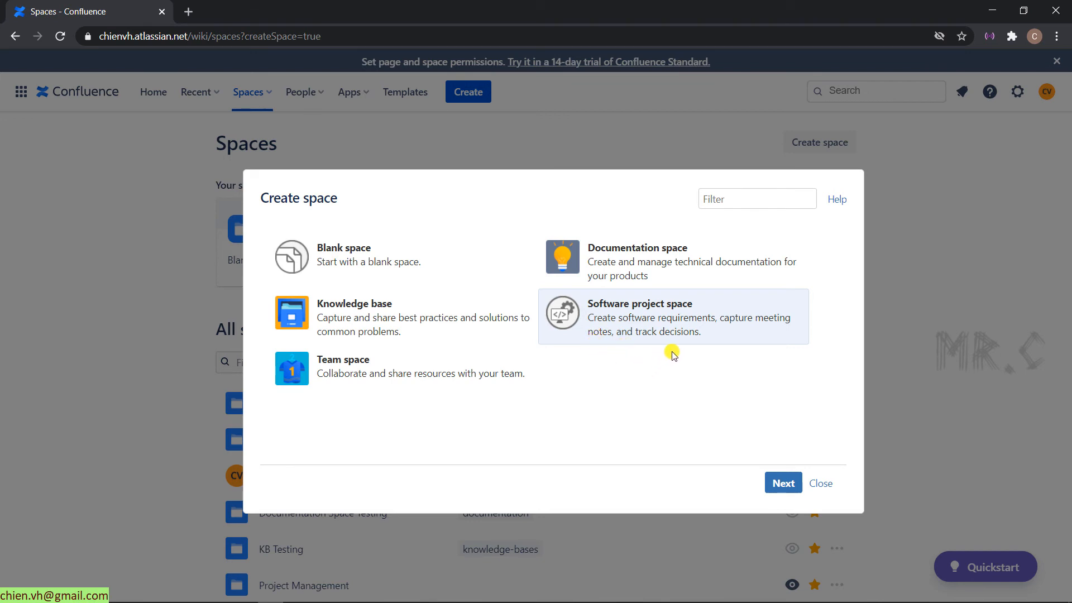
left_click(781, 488)
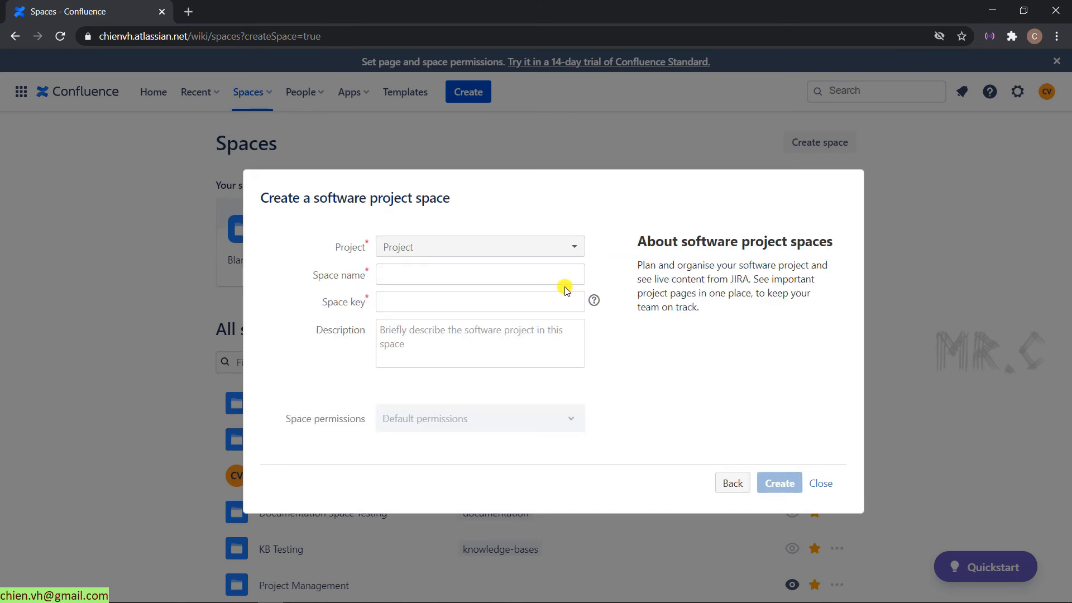
left_click(556, 249)
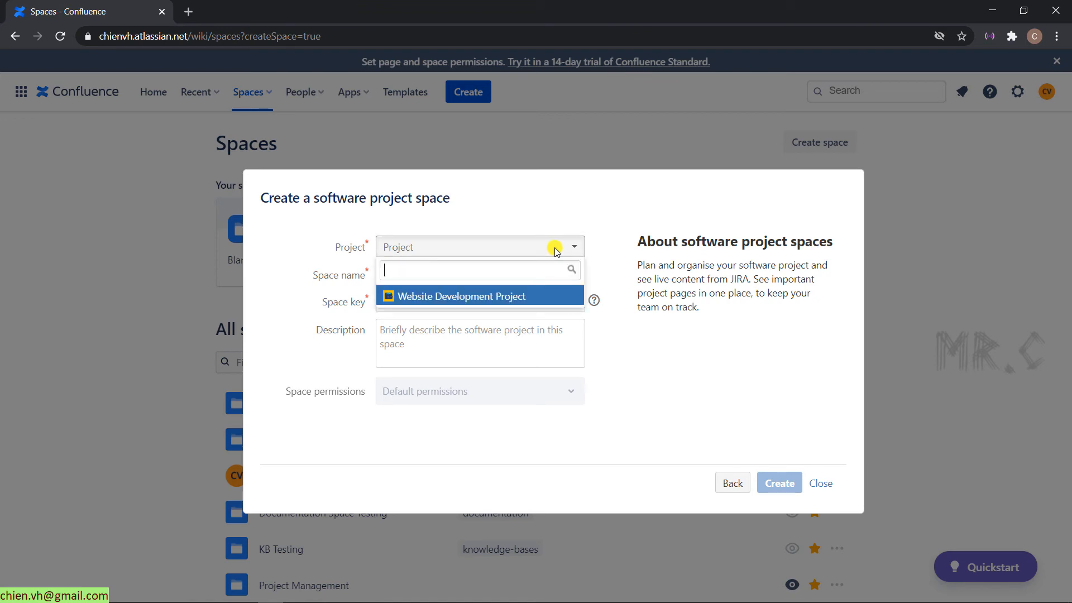
left_click(523, 296)
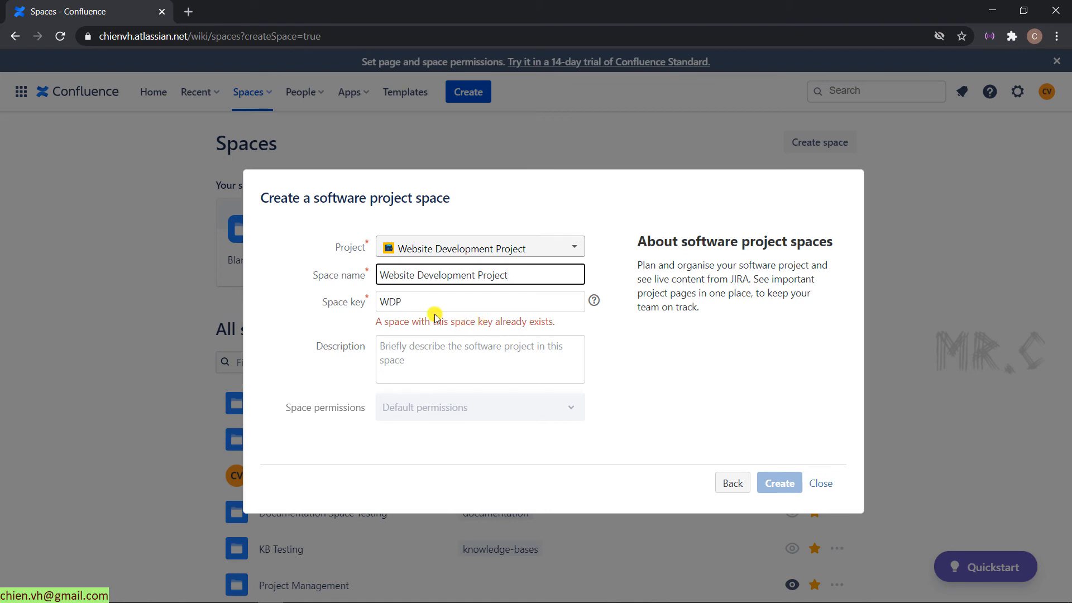
Step: Extend the space name to "Website Development Project With" plus the site owner's handle and create the space with an empty description and default permissions
double_click(444, 300)
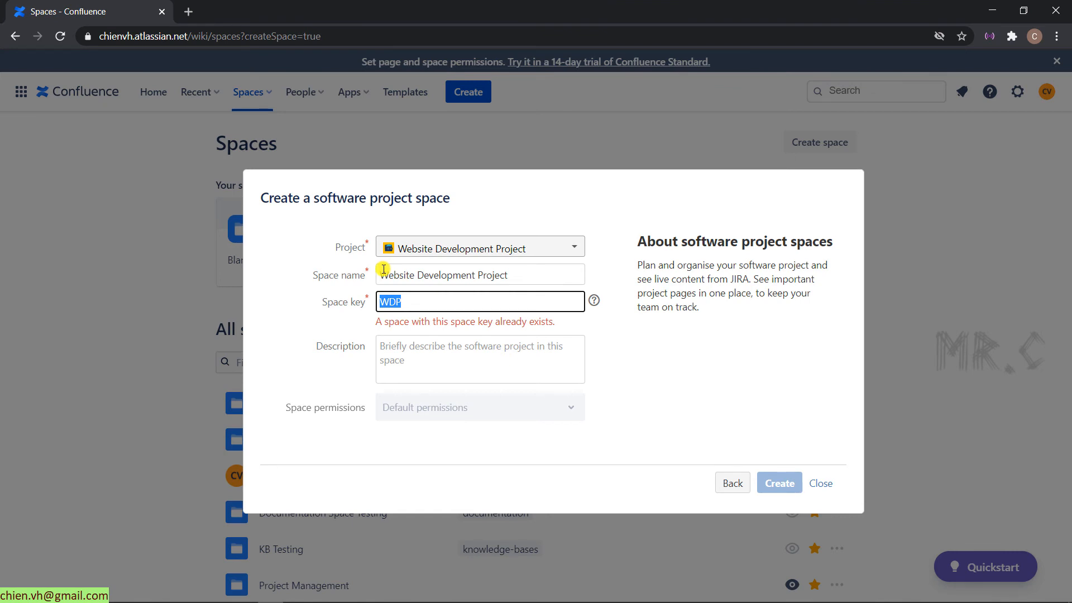
left_click(533, 274)
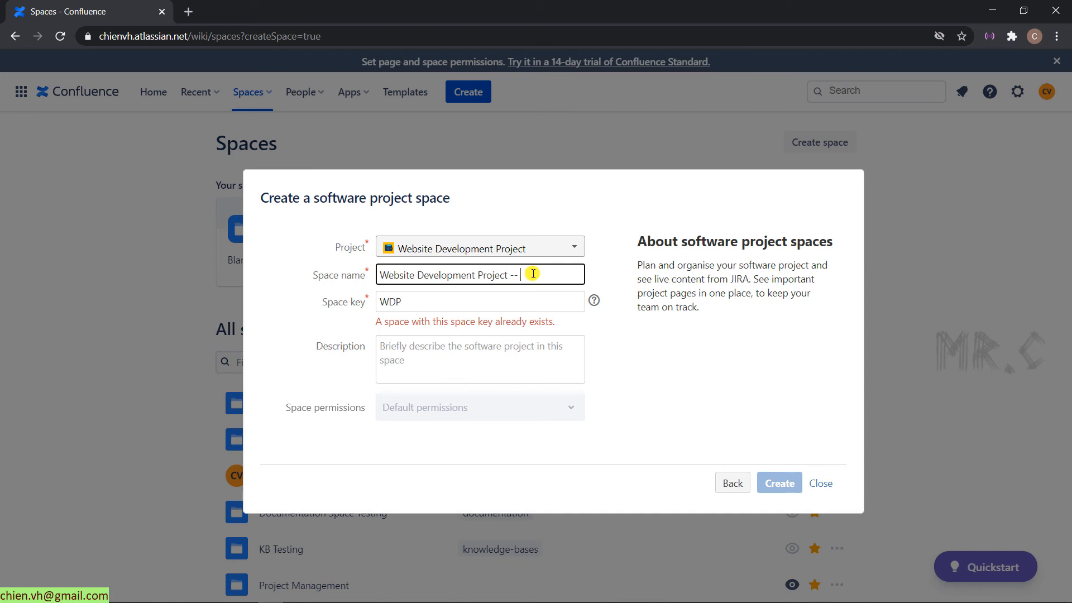
type("With ChienVH")
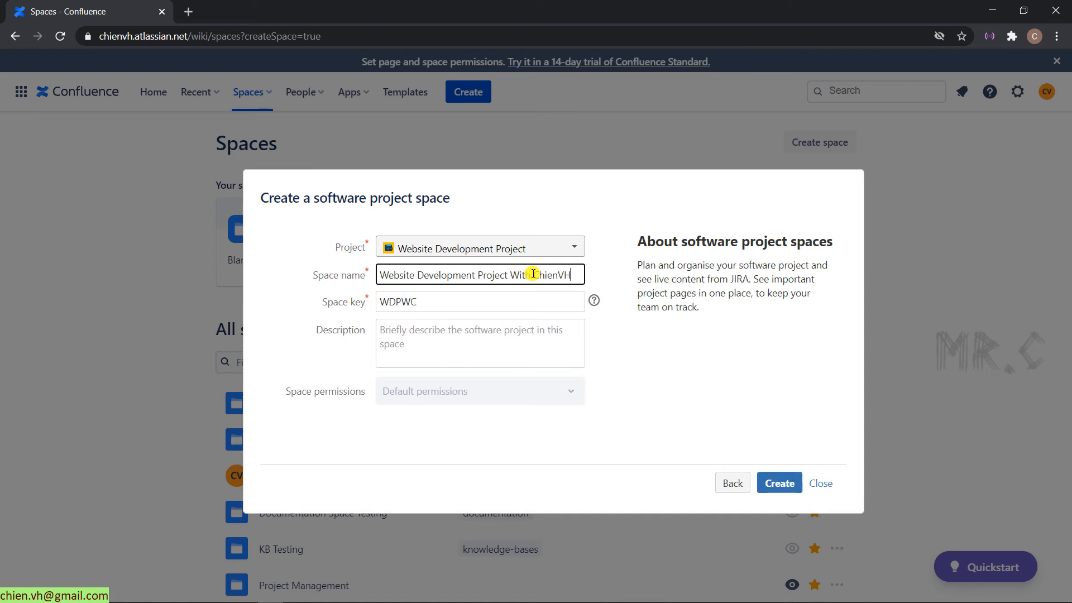
left_click(519, 359)
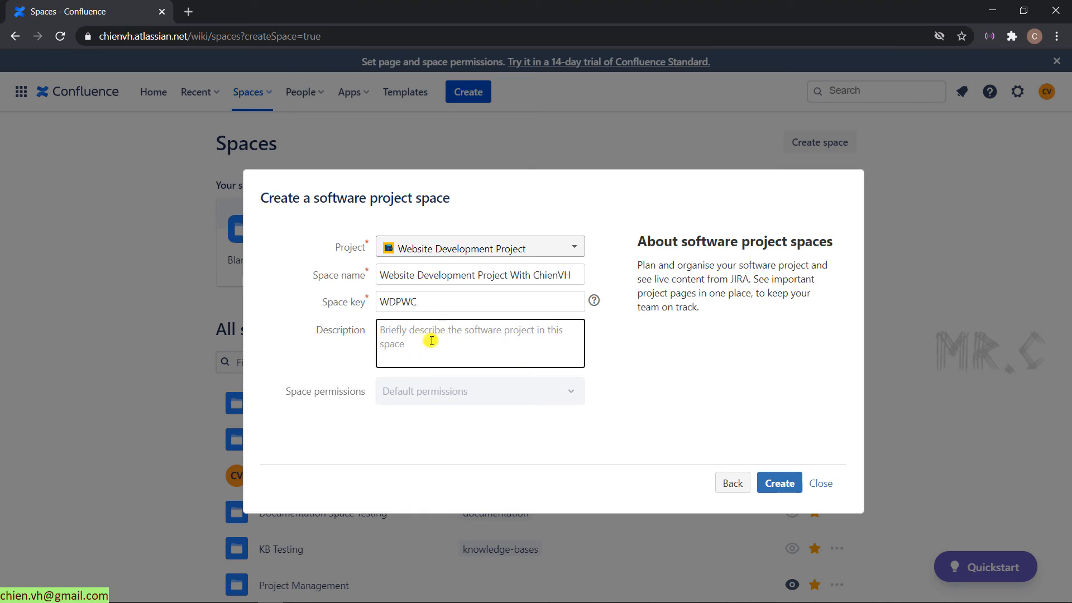
left_click(419, 399)
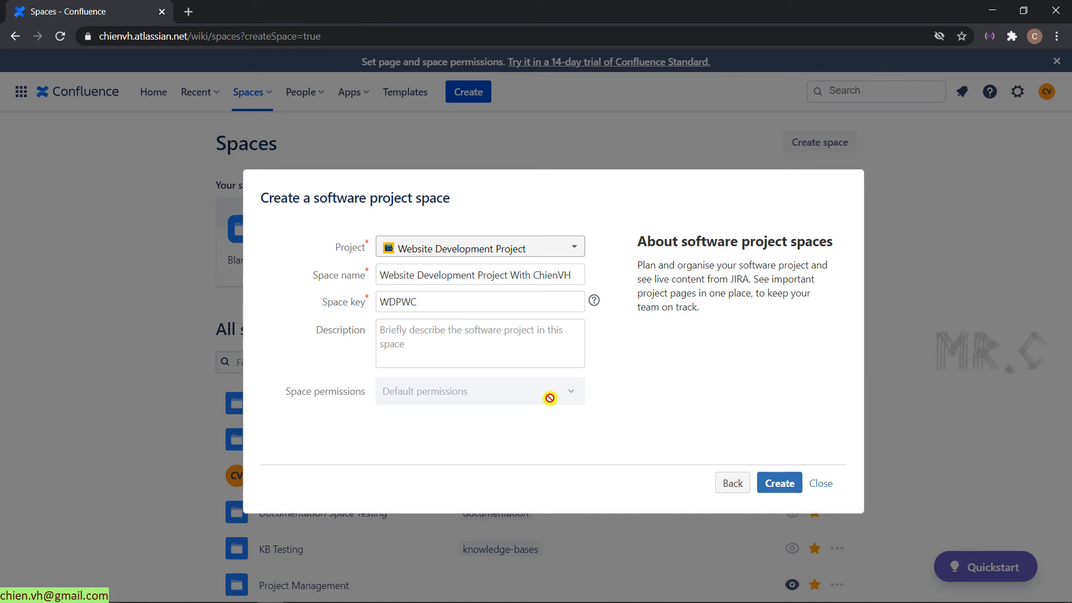
left_click(780, 484)
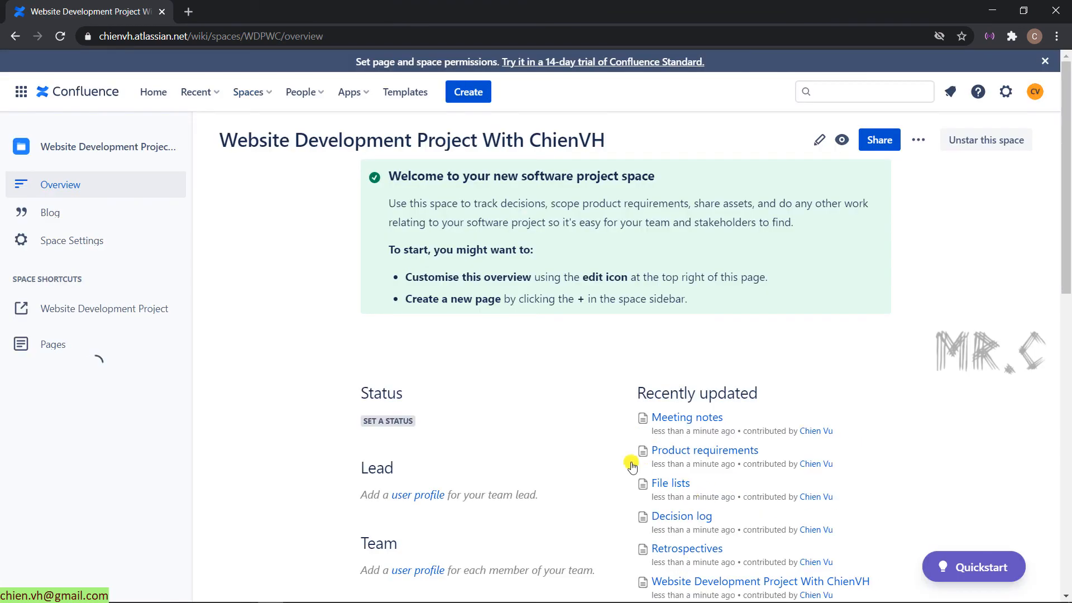
Step: Examine the new space's overview page, including its welcome section, recently updated pages, roadmap and Jira issues list
scroll(555, 433, "down", 5)
scroll(557, 443, "down", 10)
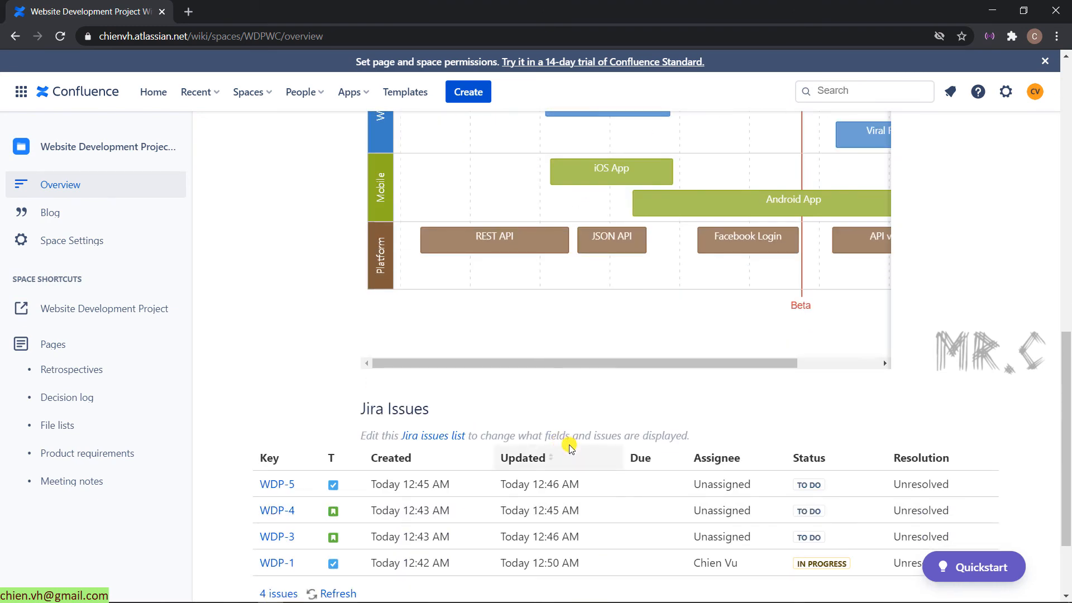
scroll(505, 445, "up", 6)
scroll(390, 463, "up", 6)
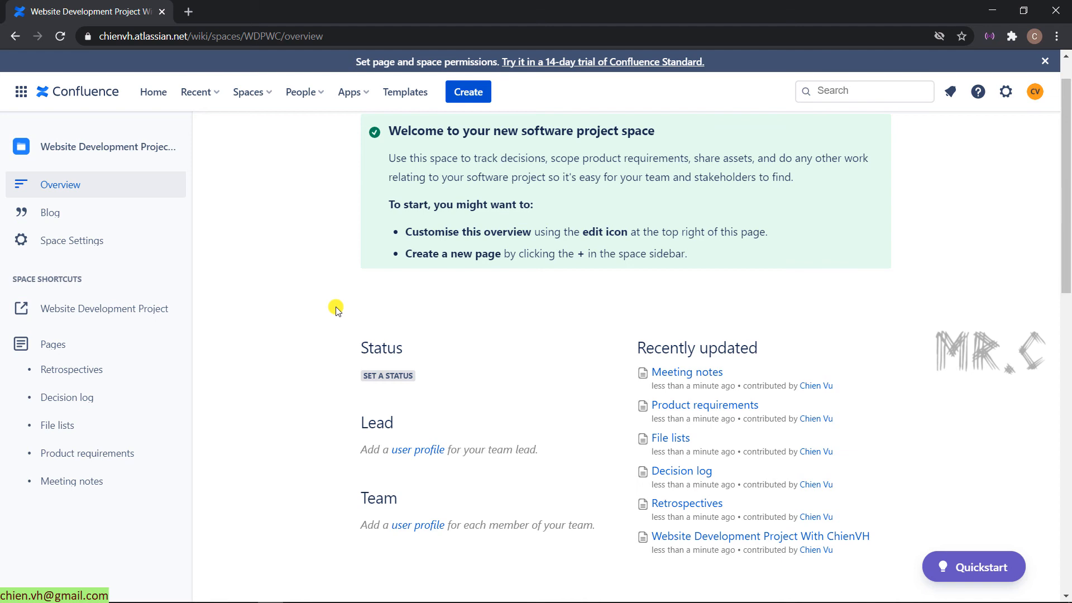
scroll(336, 310, "down", 12)
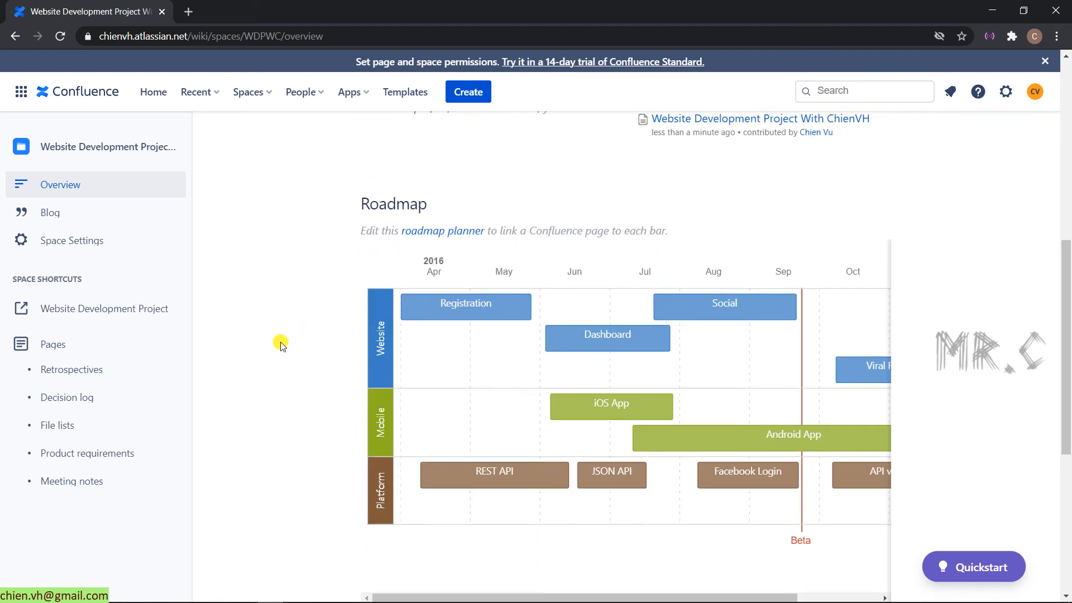
scroll(259, 351, "up", 4)
scroll(366, 307, "up", 4)
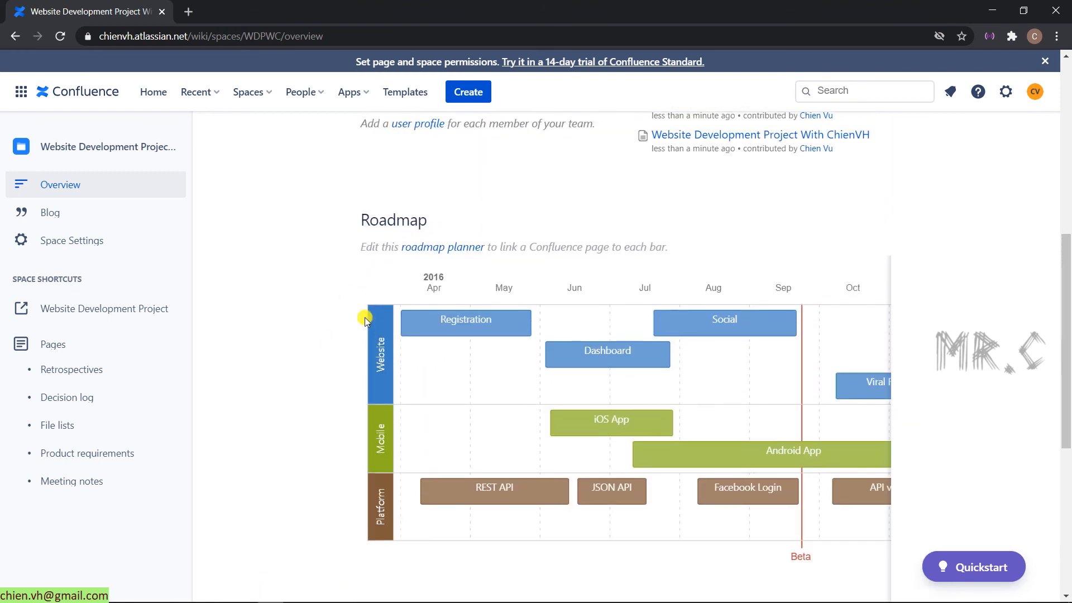
scroll(380, 310, "down", 2)
scroll(380, 310, "down", 5)
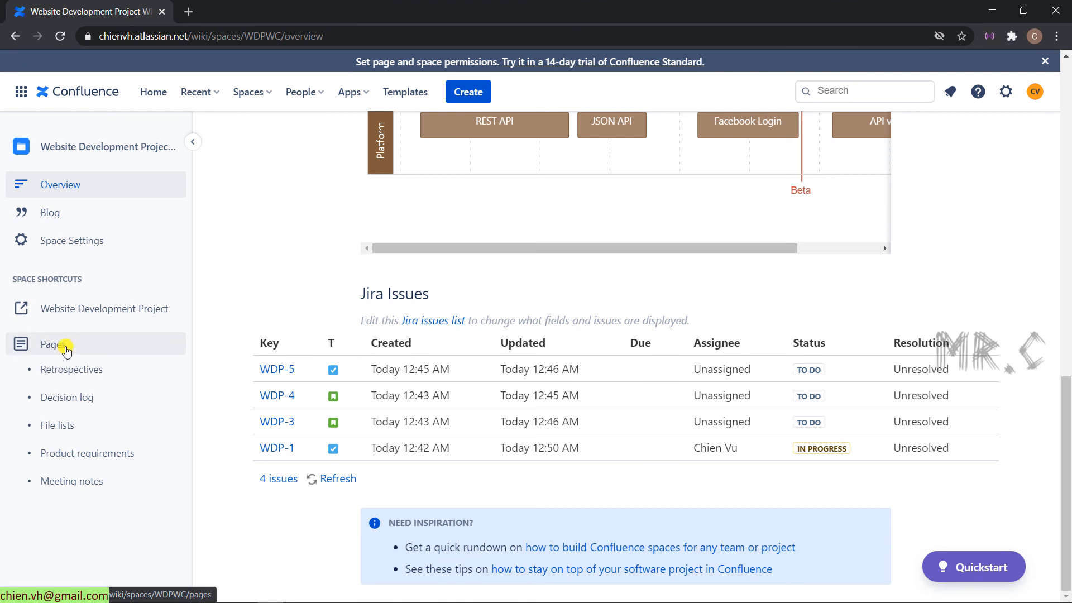
Step: Look at the space's Retrospectives, Product requirements and Meeting notes pages and return to the space overview
left_click(74, 367)
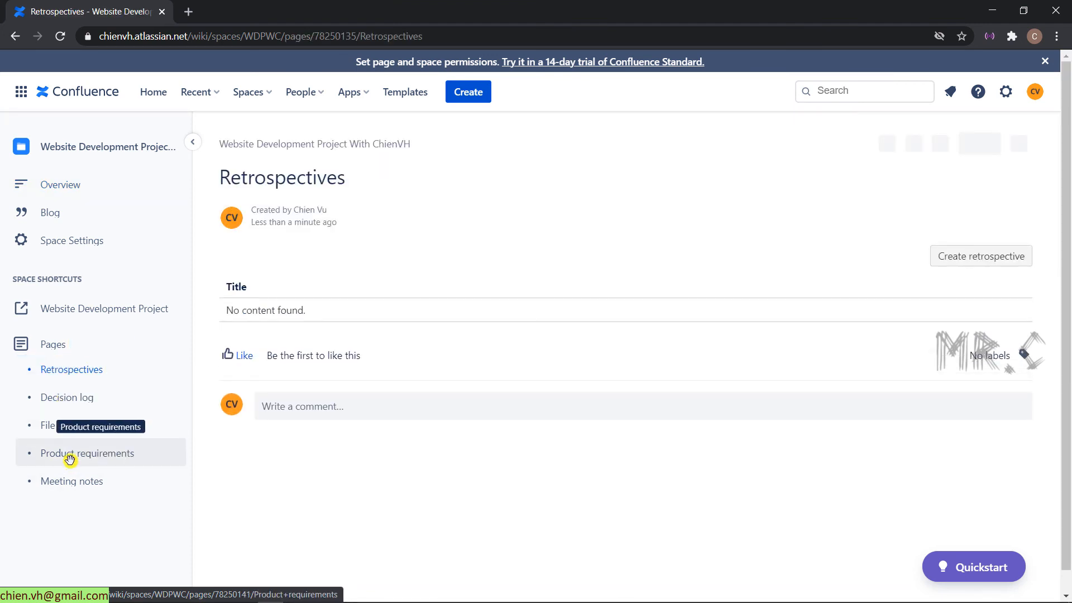
left_click(93, 455)
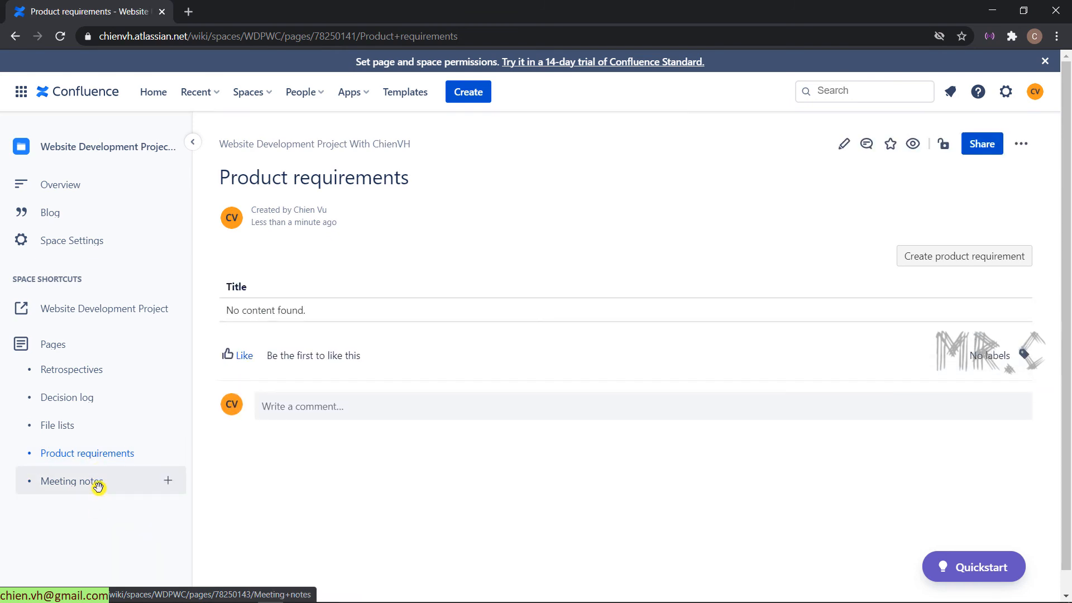
left_click(100, 482)
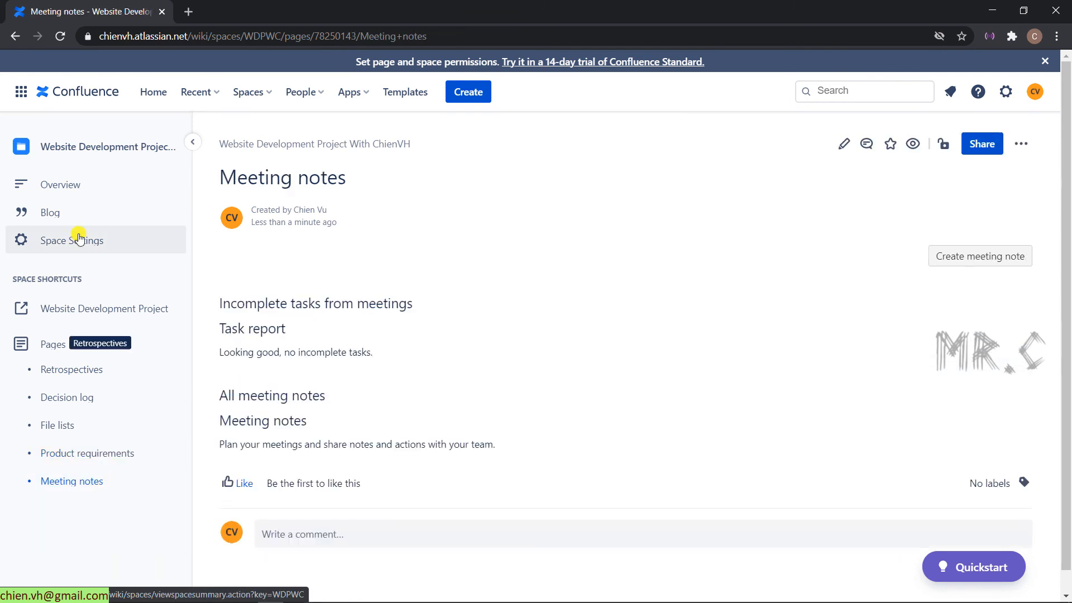
left_click(66, 184)
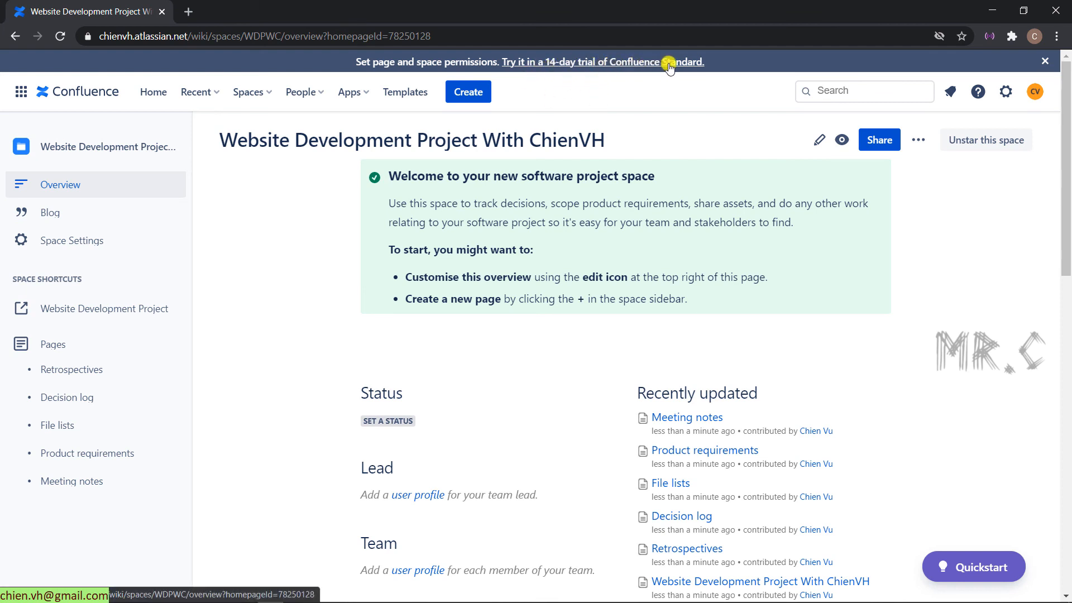
Step: Start the 14-day trial of Confluence Standard without adding payment details and dismiss the notice about sharing pages publicly
left_click(522, 62)
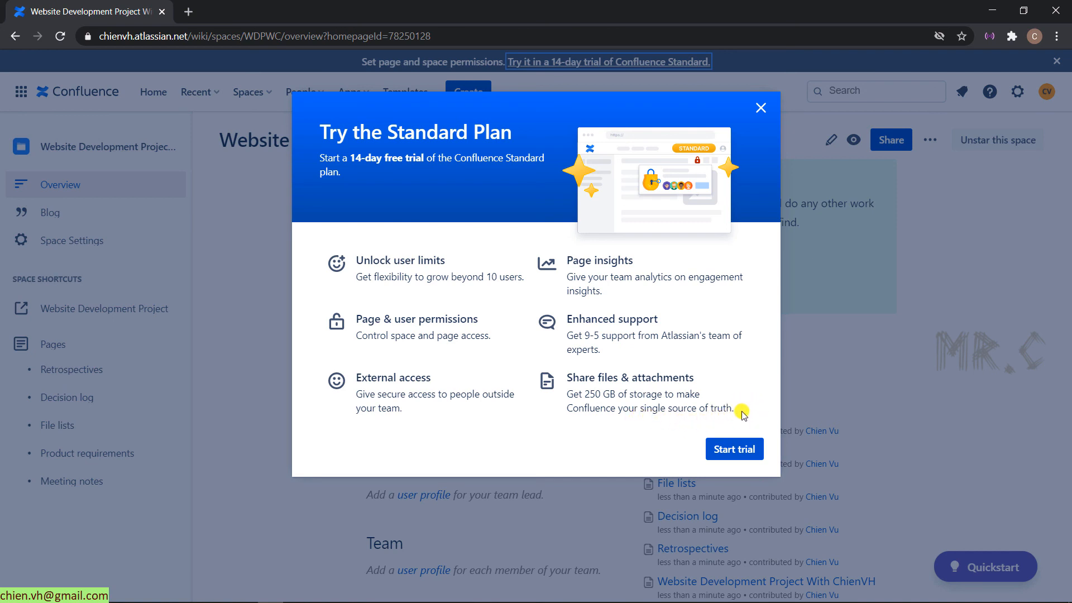
left_click(736, 450)
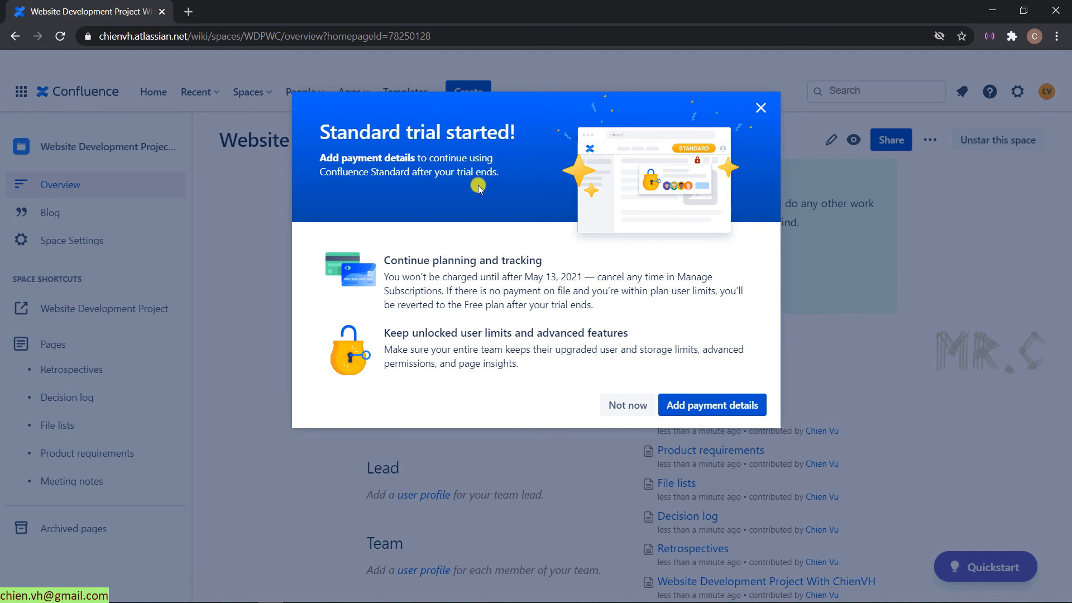
left_click(632, 407)
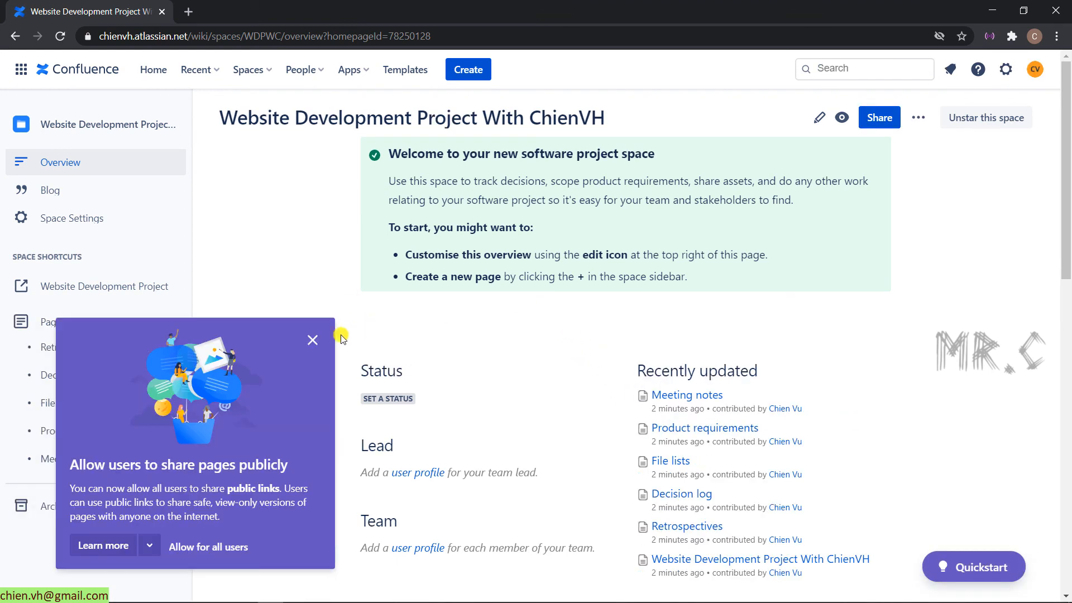
left_click(312, 340)
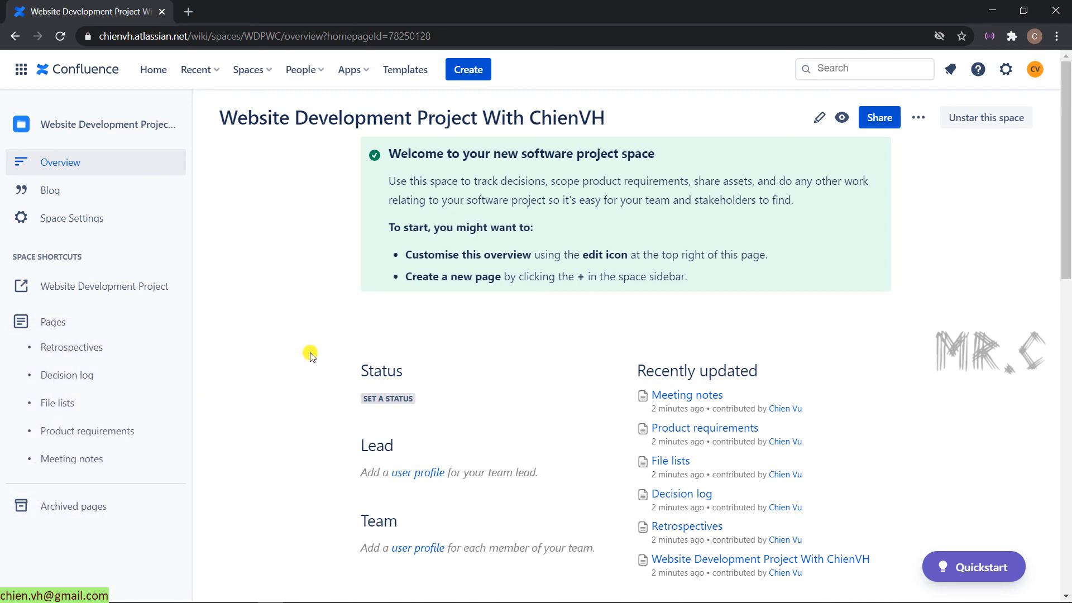
scroll(311, 355, "down", 4)
scroll(249, 498, "up", 4)
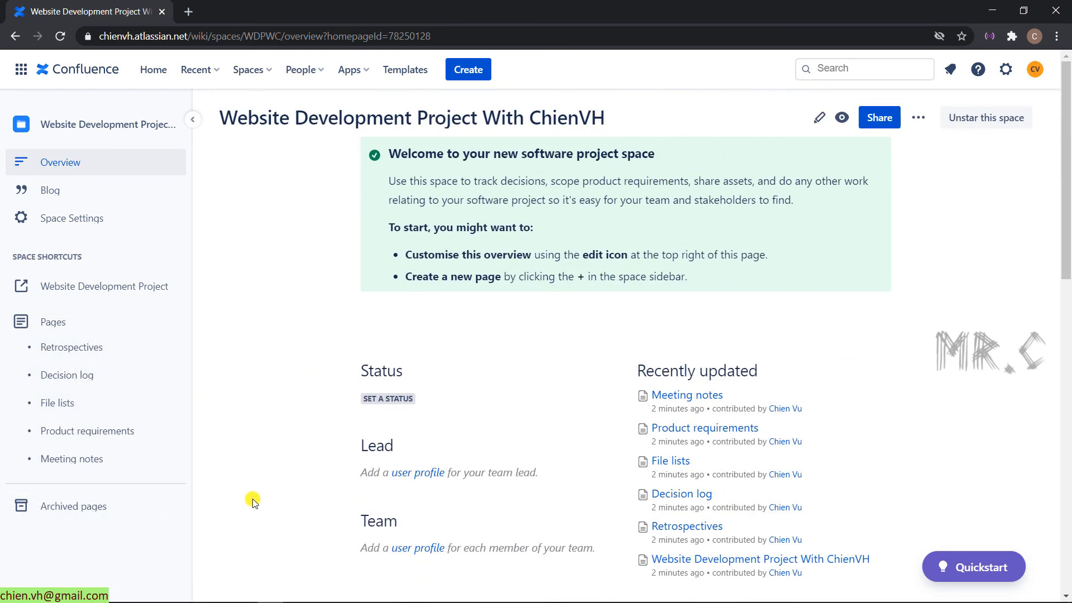
scroll(250, 497, "down", 6)
scroll(249, 489, "up", 6)
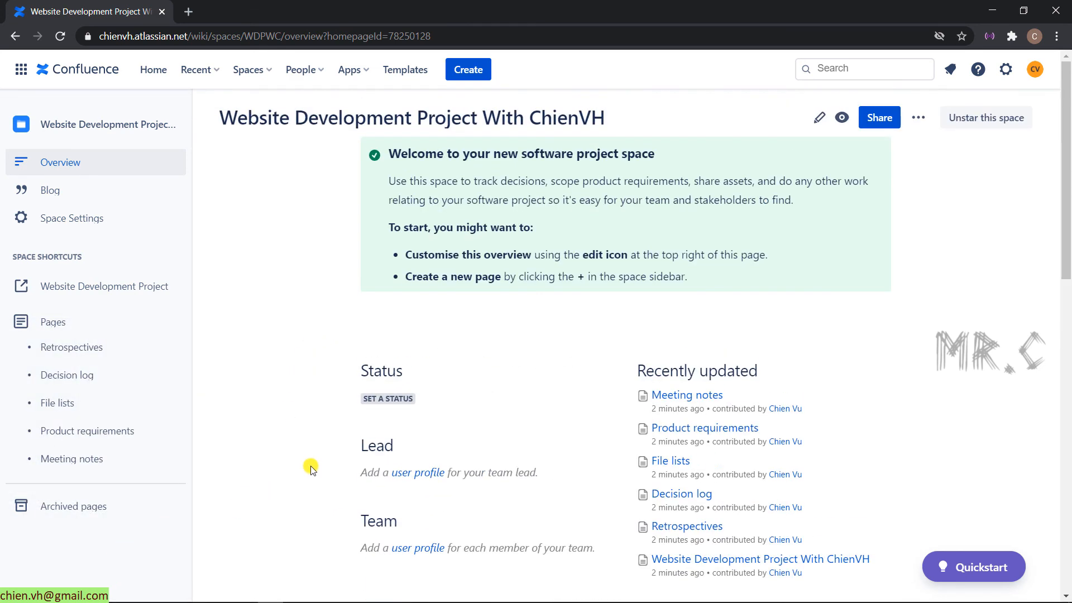
left_click(919, 117)
left_click(275, 339)
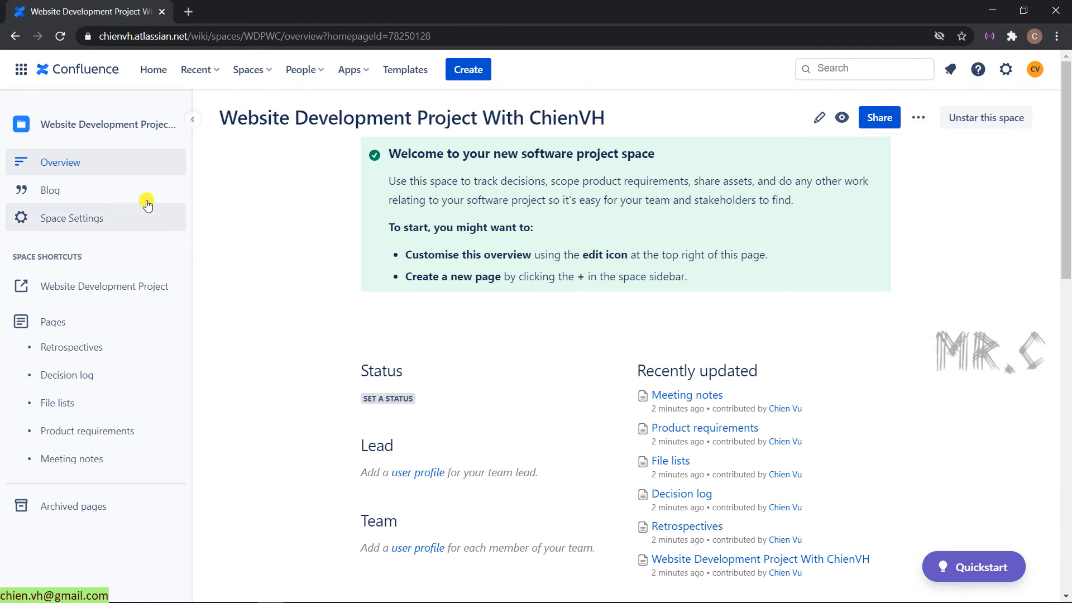
Step: Open the permissions in the space settings and examine the rights of groups, individual users and anonymous visitors
left_click(94, 224)
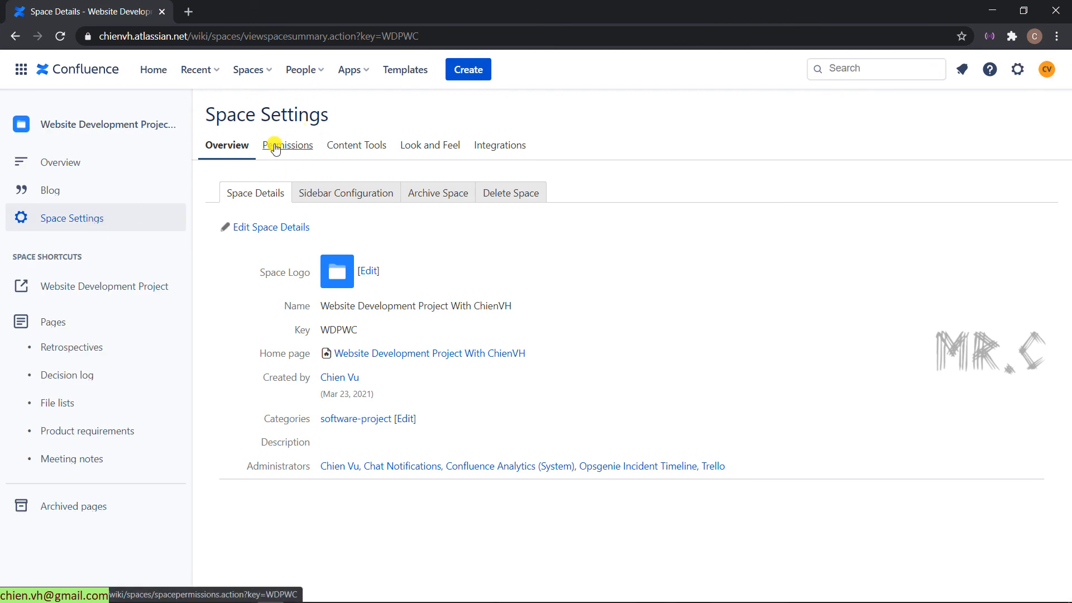
left_click(276, 147)
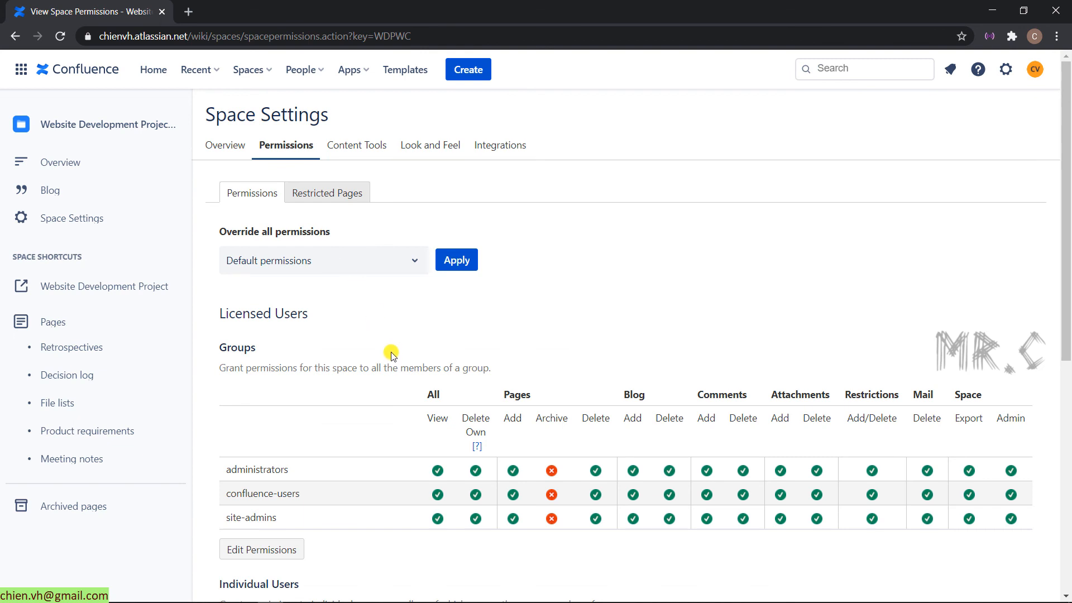
scroll(391, 353, "down", 7)
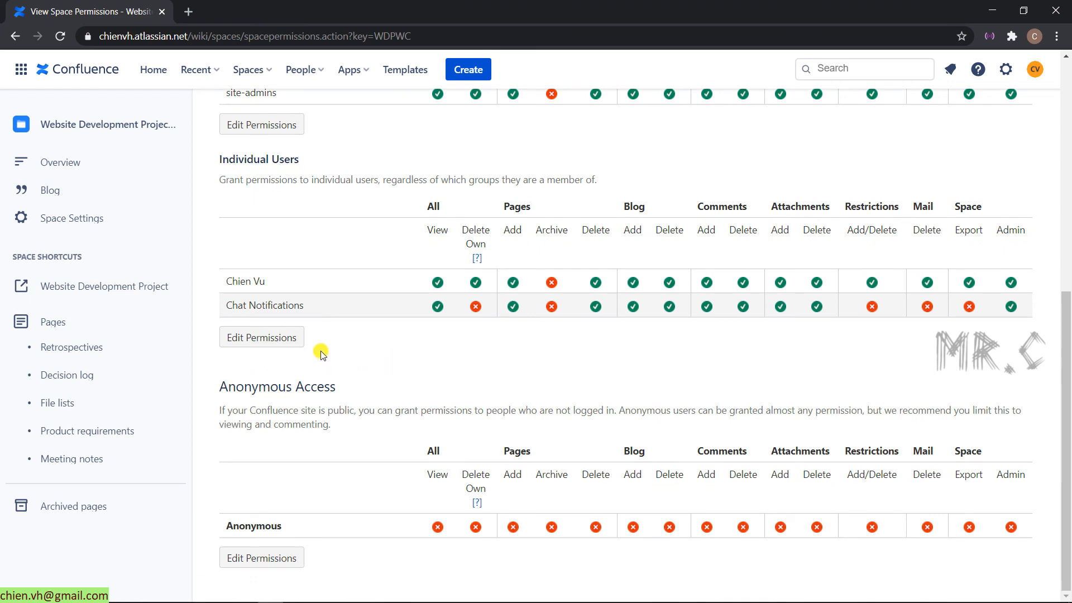
scroll(323, 355, "up", 2)
Step: Open the space permissions for editing and review the options for groups, individual users and anonymous access
left_click(275, 271)
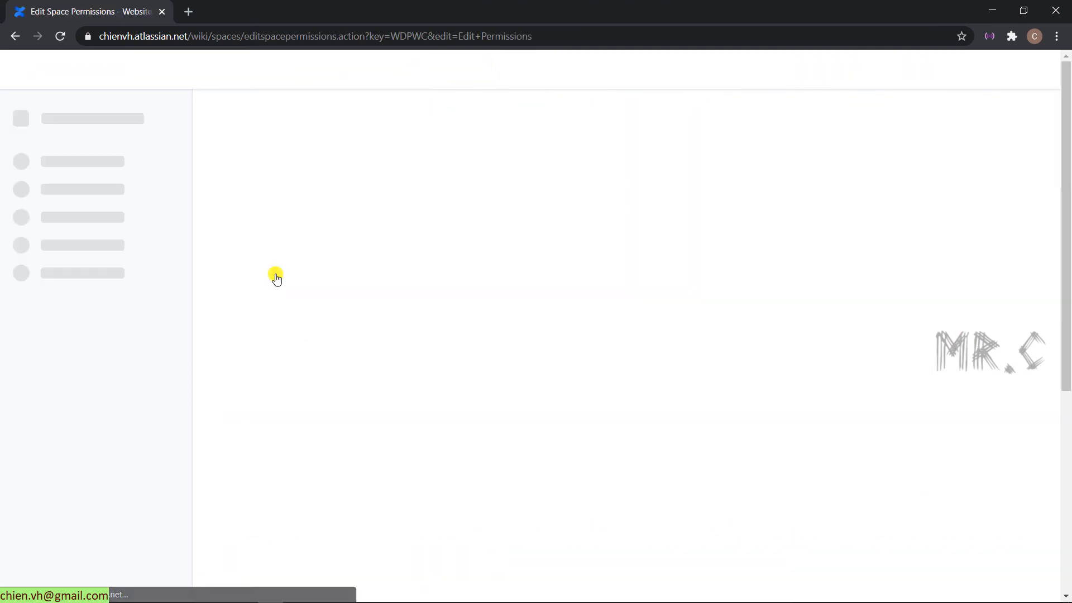
scroll(411, 386, "down", 3)
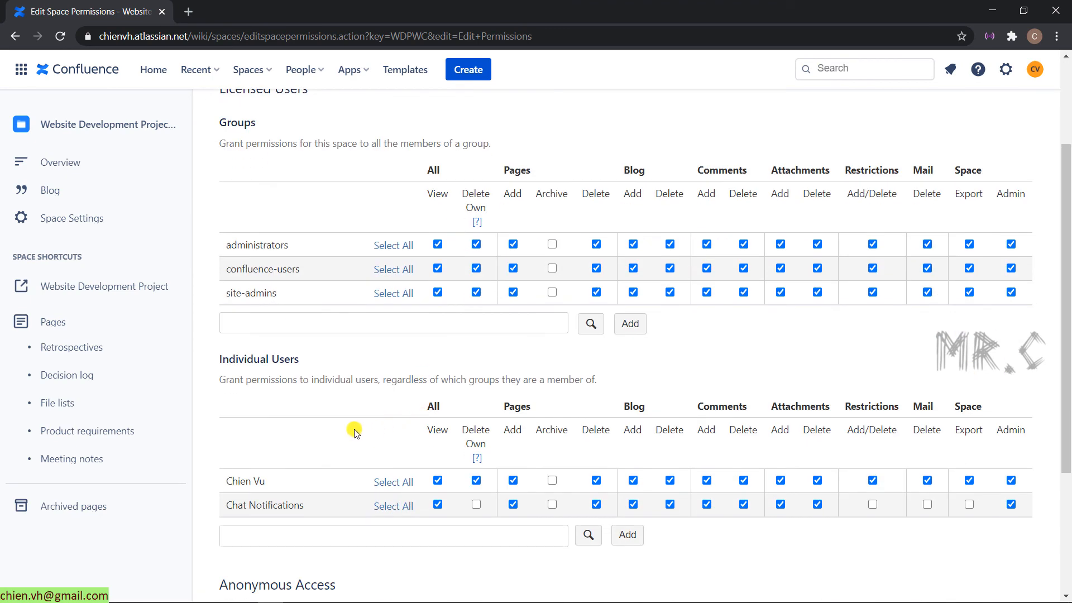
scroll(352, 436, "down", 3)
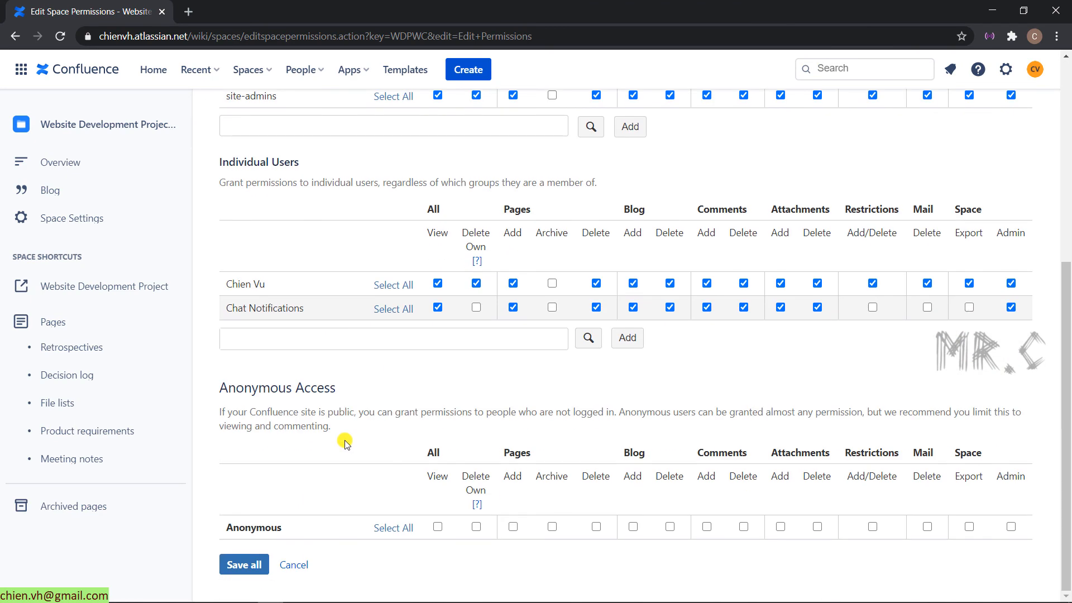
scroll(320, 553, "up", 6)
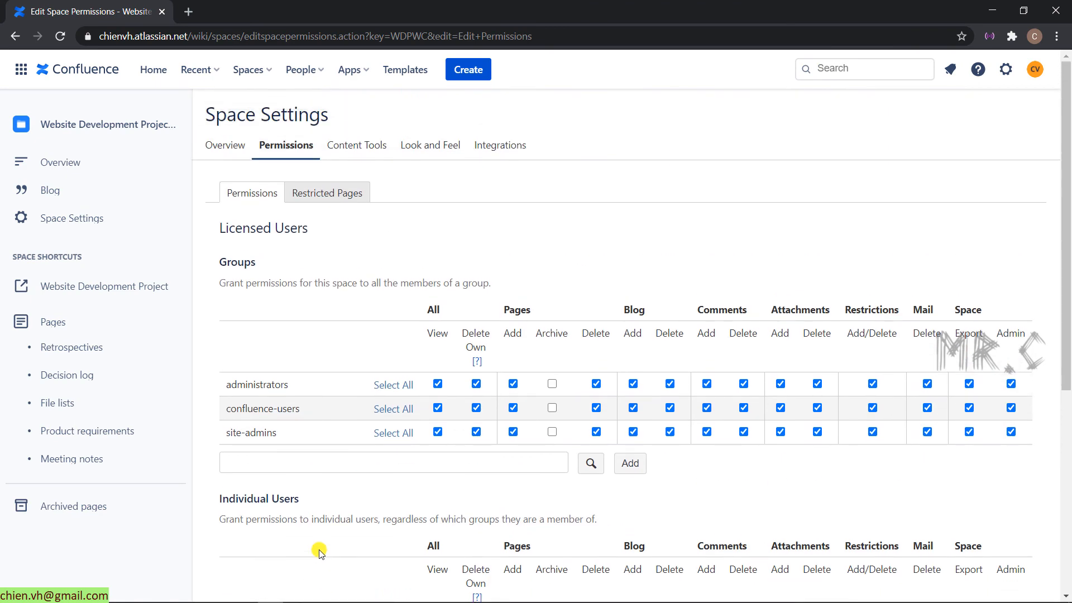